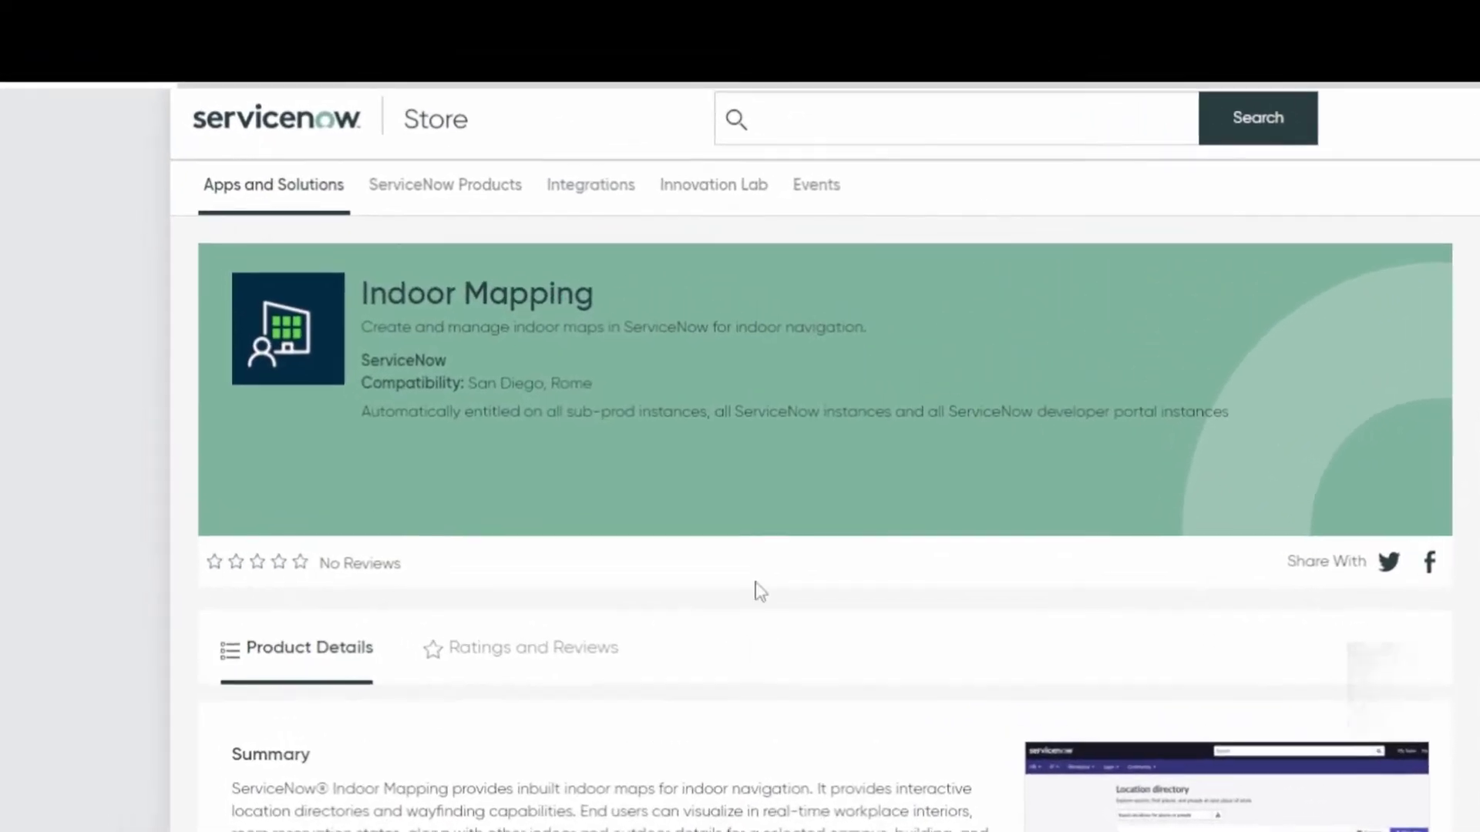
Scroll through the Indoor Mapping store listing to read its summary.
scroll(716, 566, down, 3)
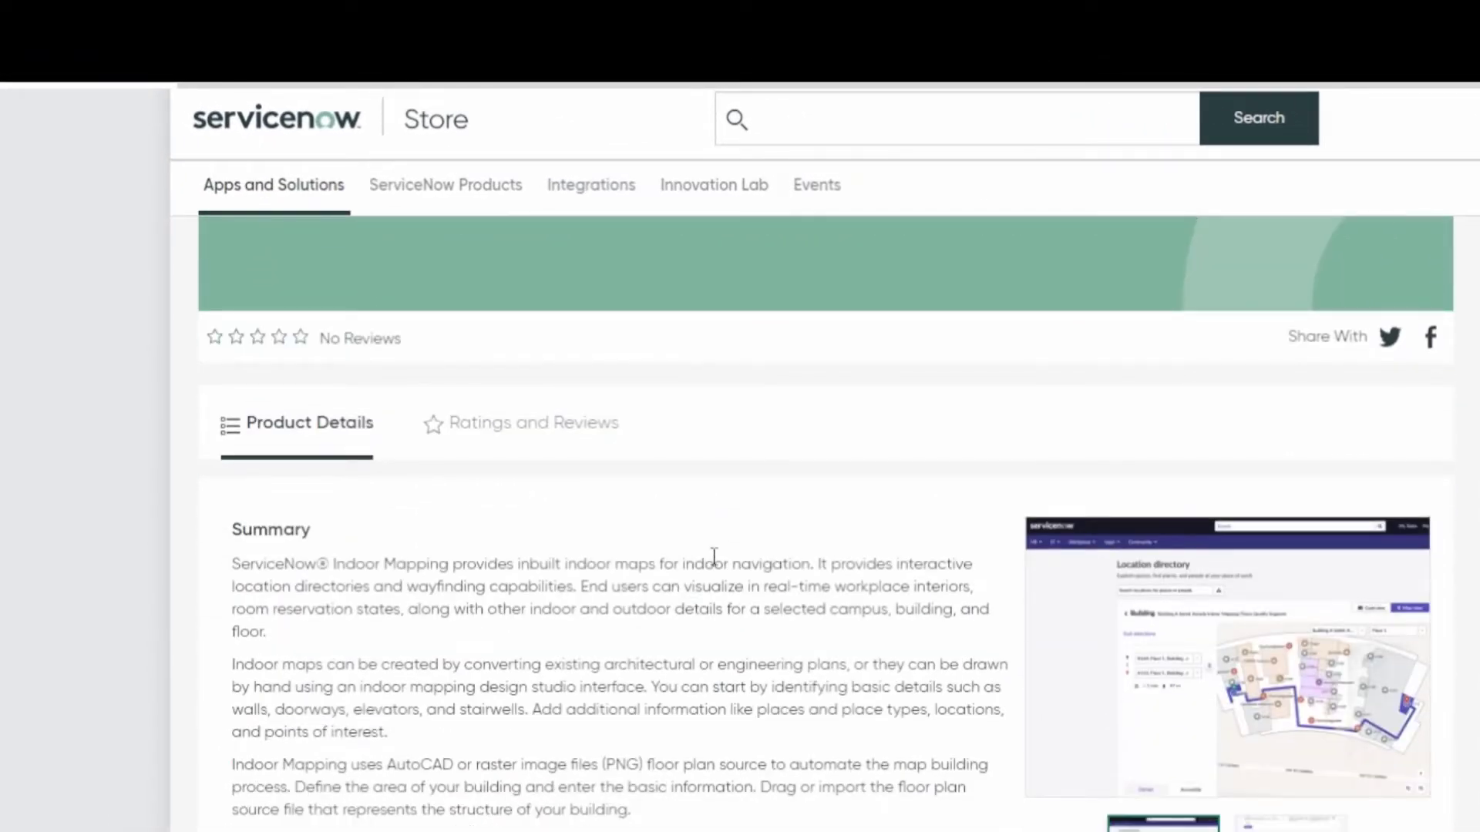
scroll(714, 557, down, 6)
scroll(588, 245, up, 10)
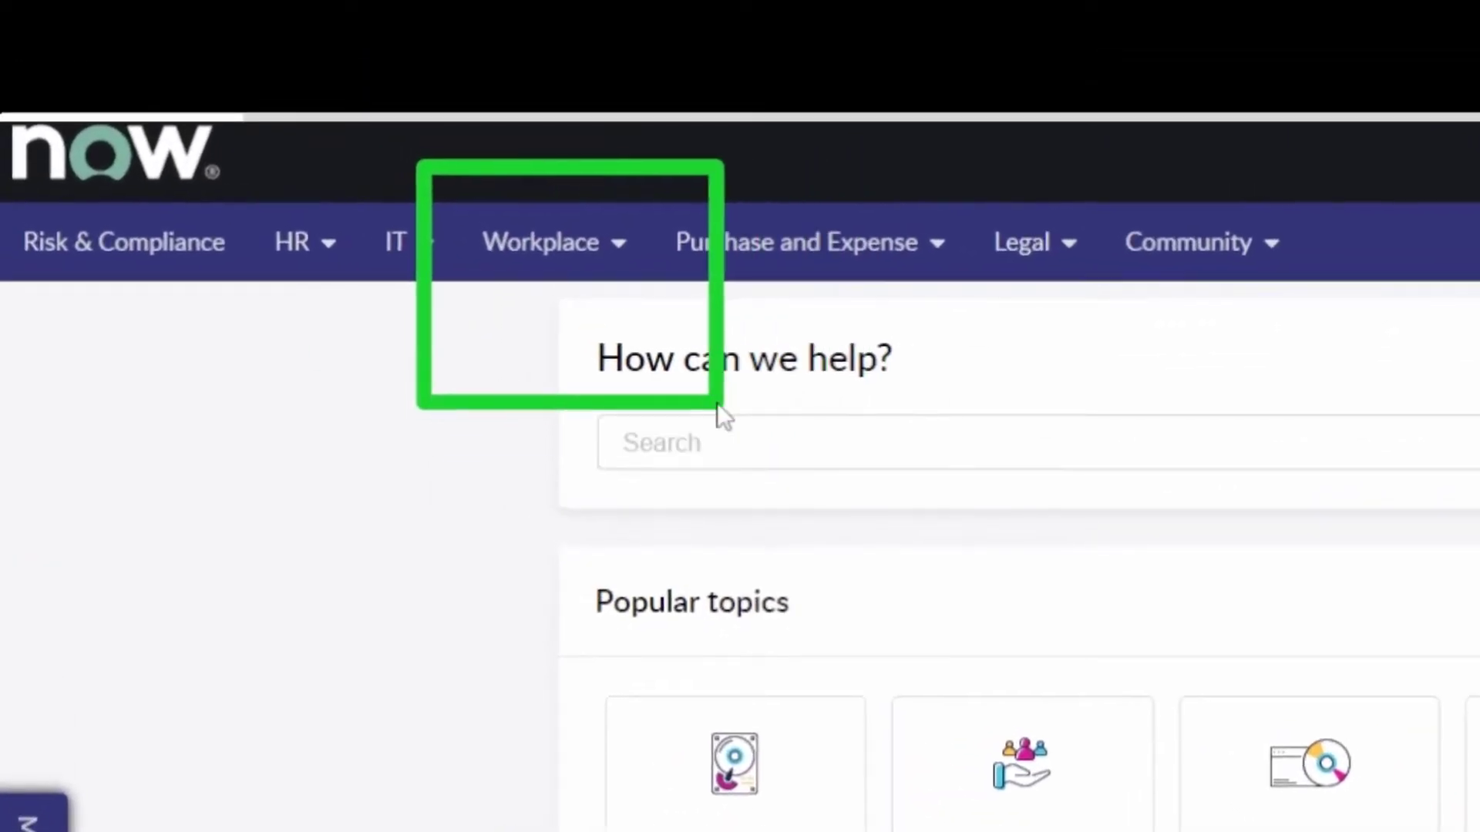
Open Browse all Workplace from the Workplace menu and scroll to the service cards.
click(579, 266)
click(643, 702)
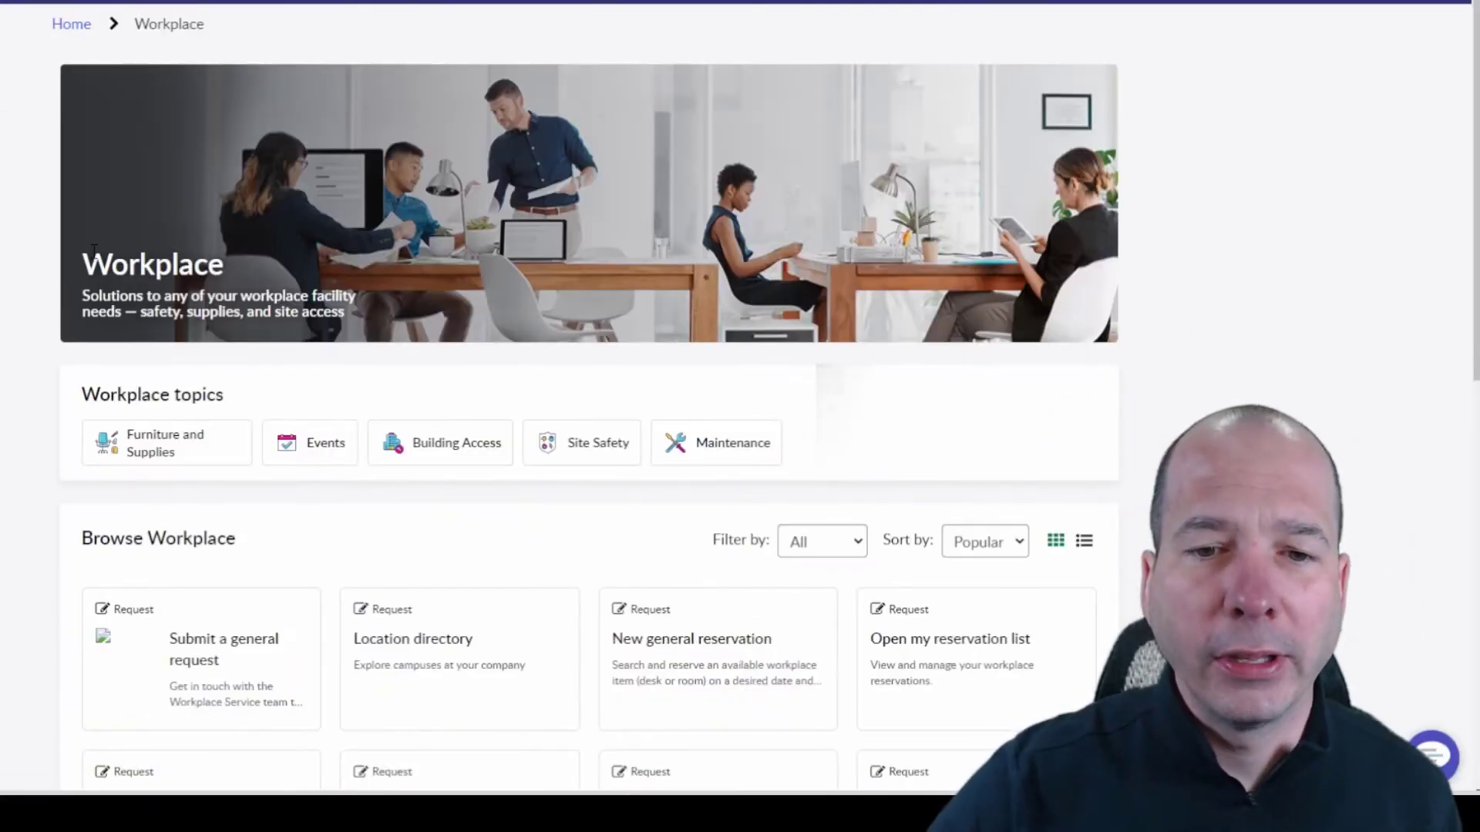
scroll(586, 416, down, 5)
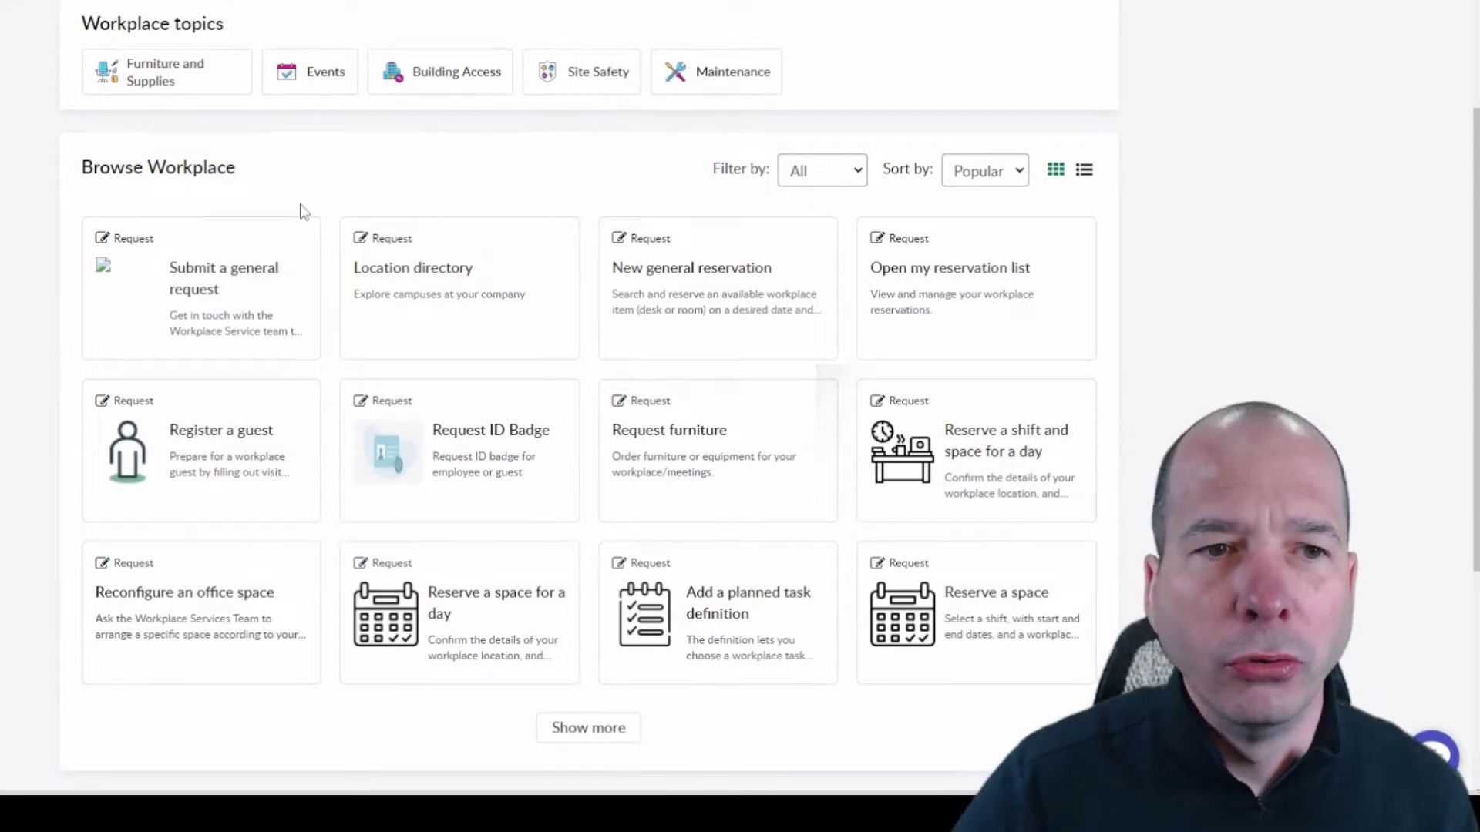
Outline the Location directory, Reserve a space for a day and Reconfigure an office space cards, then clear the outlines.
drag(308, 182, 857, 378)
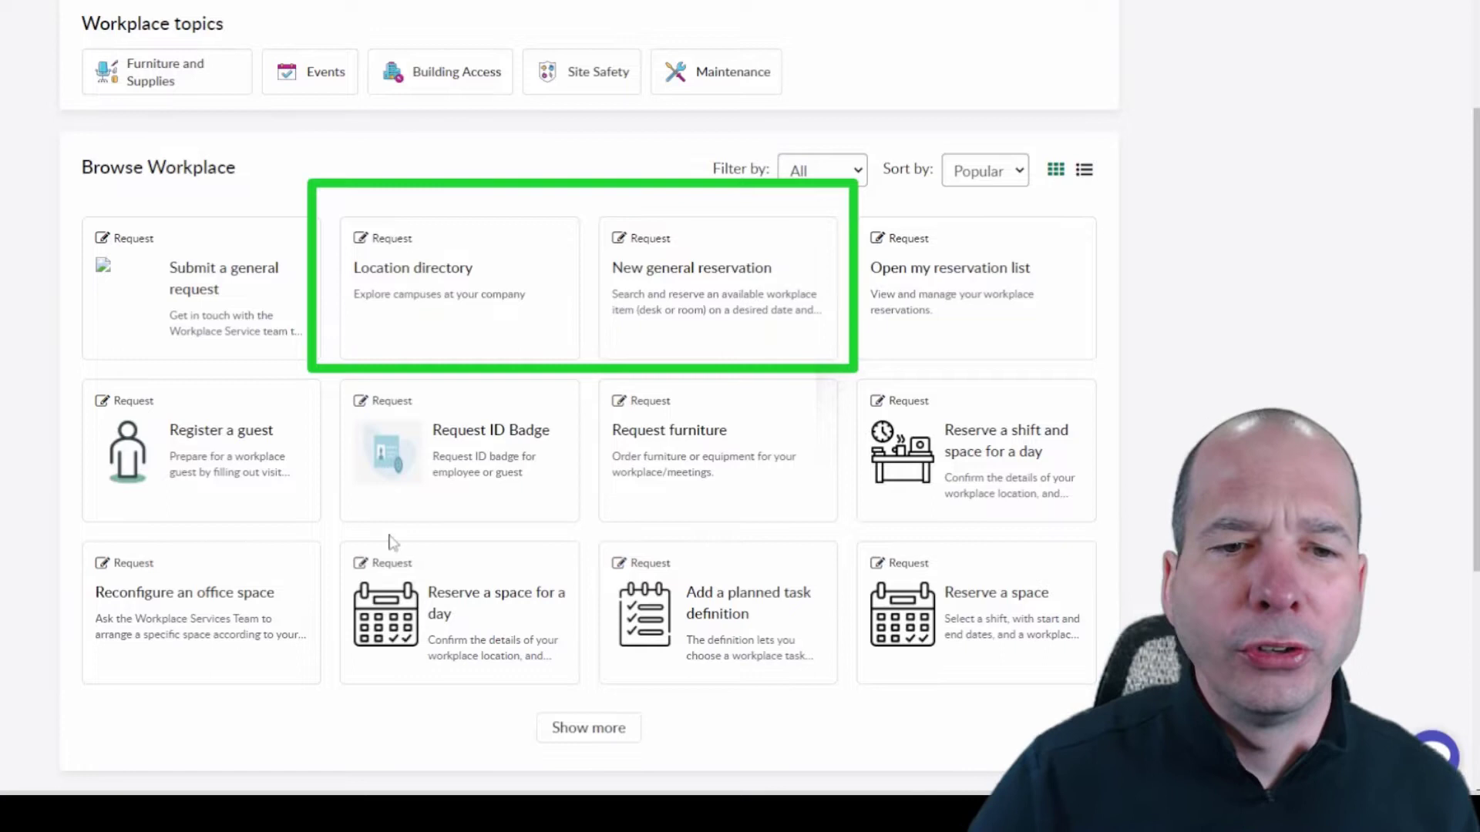
drag(312, 528, 636, 713)
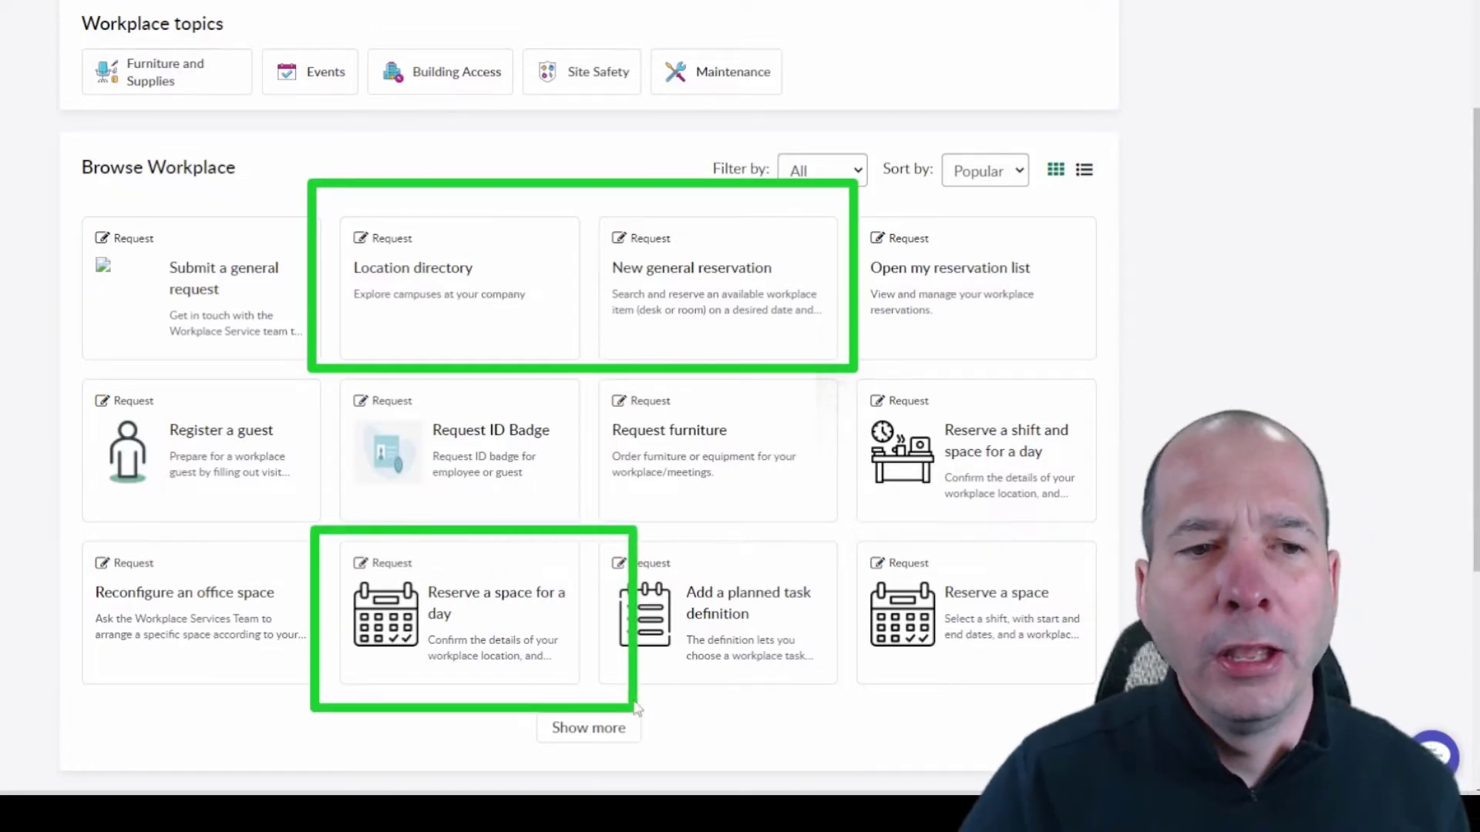
drag(41, 536, 375, 701)
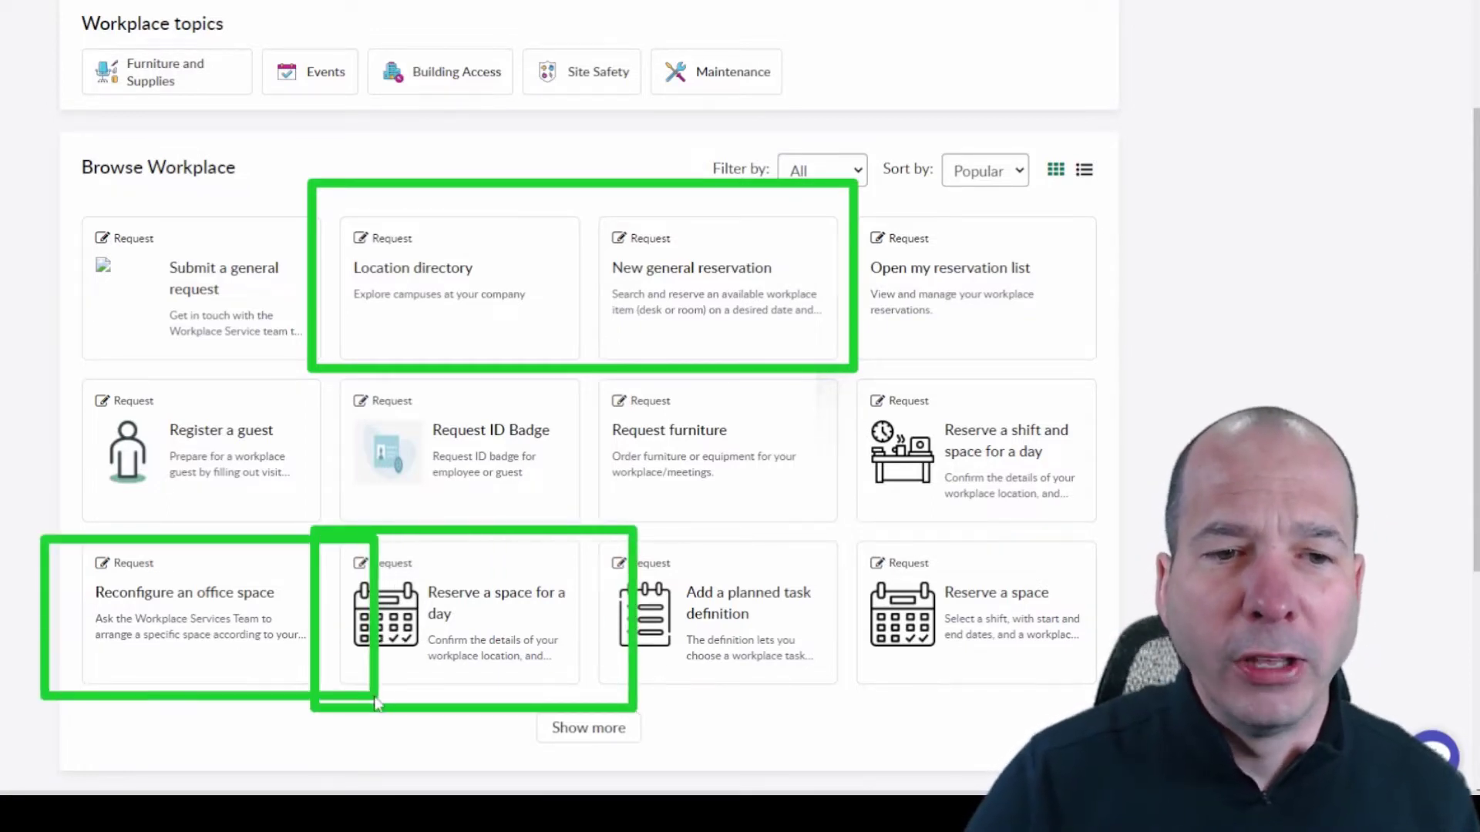
key(Escape)
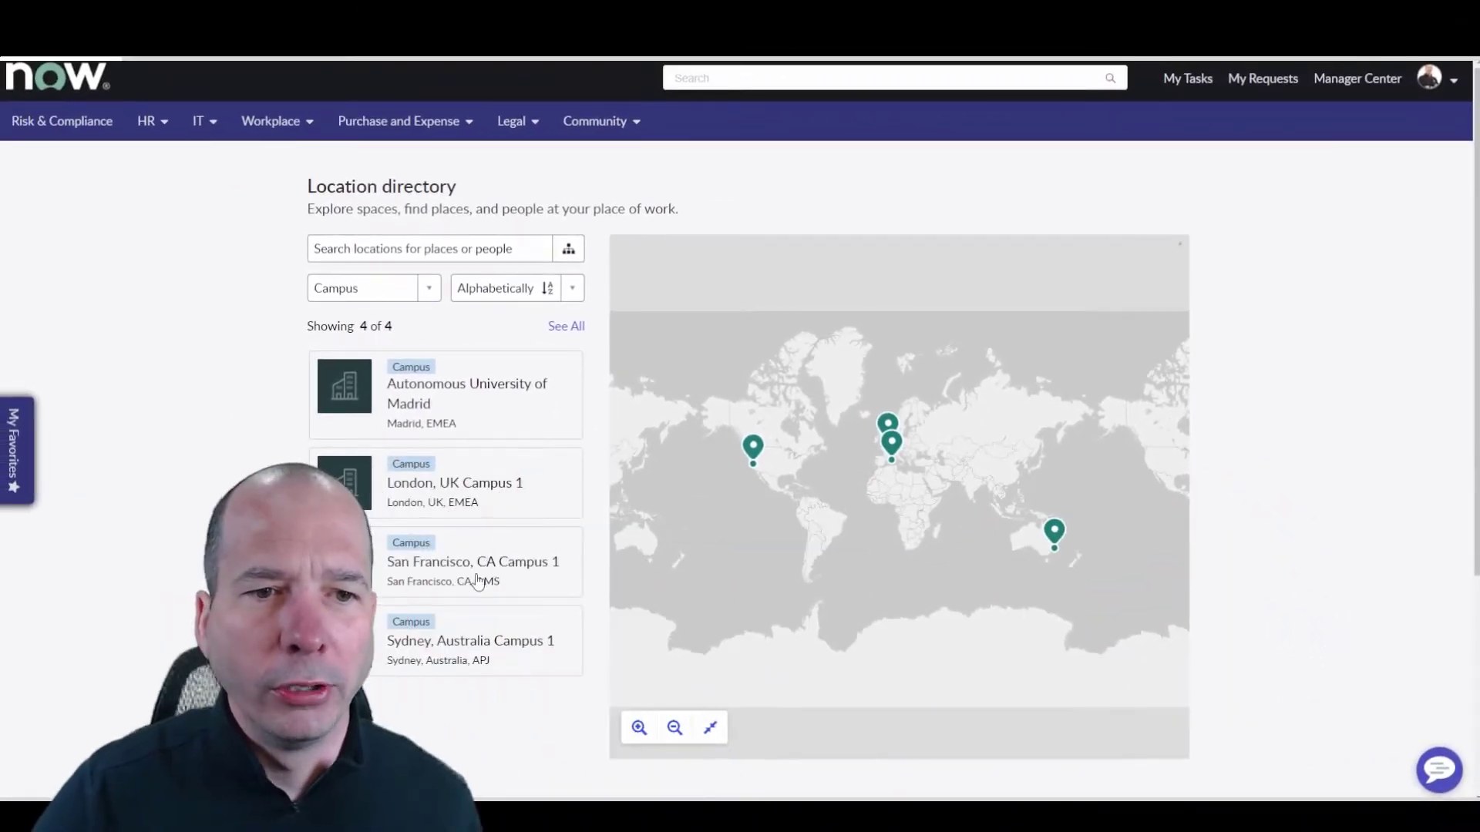
Open the San Francisco campus building's interactive floor map.
click(478, 580)
scroll(476, 575, down, 2)
click(912, 299)
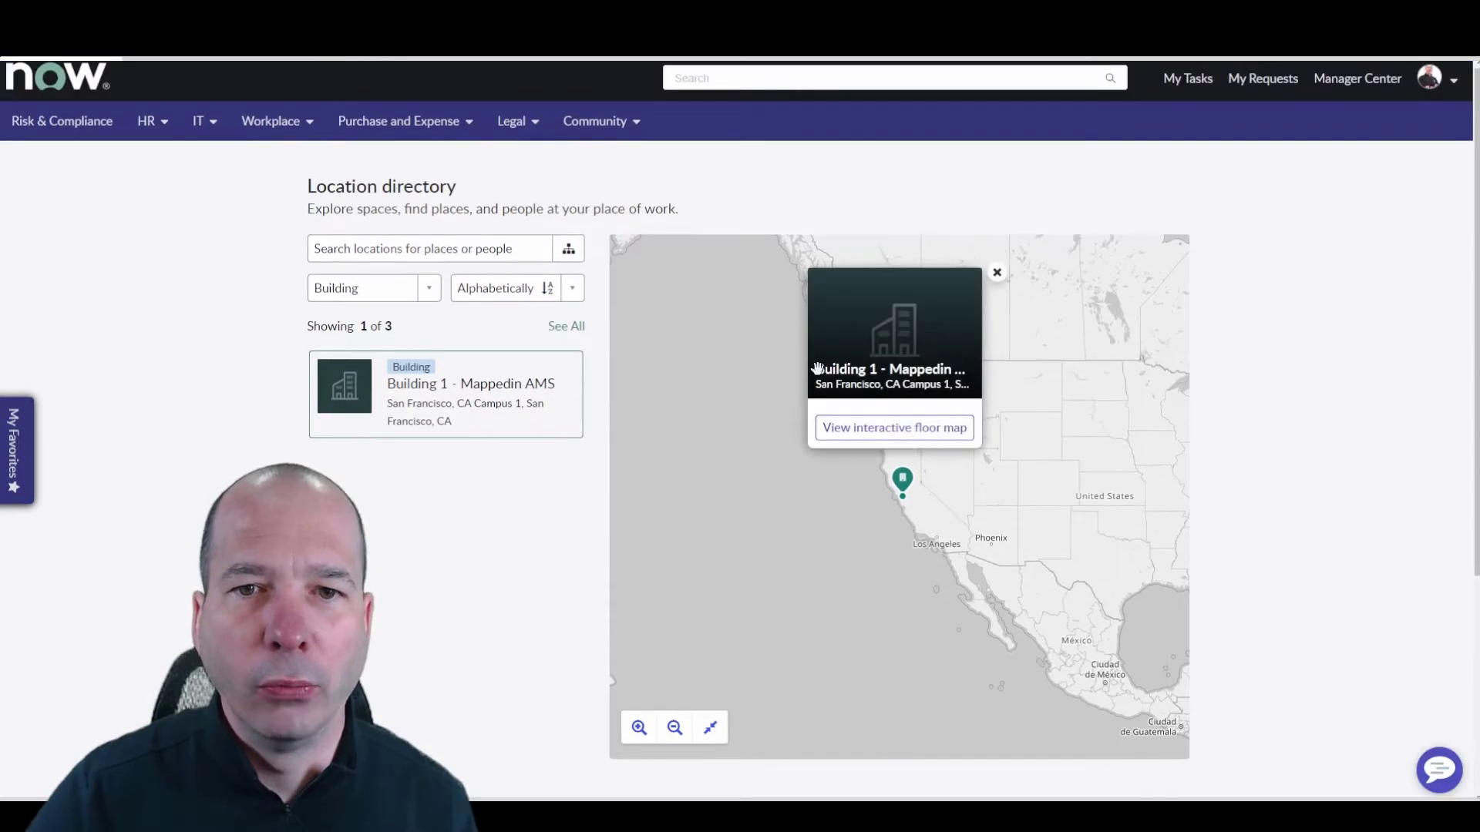
click(919, 426)
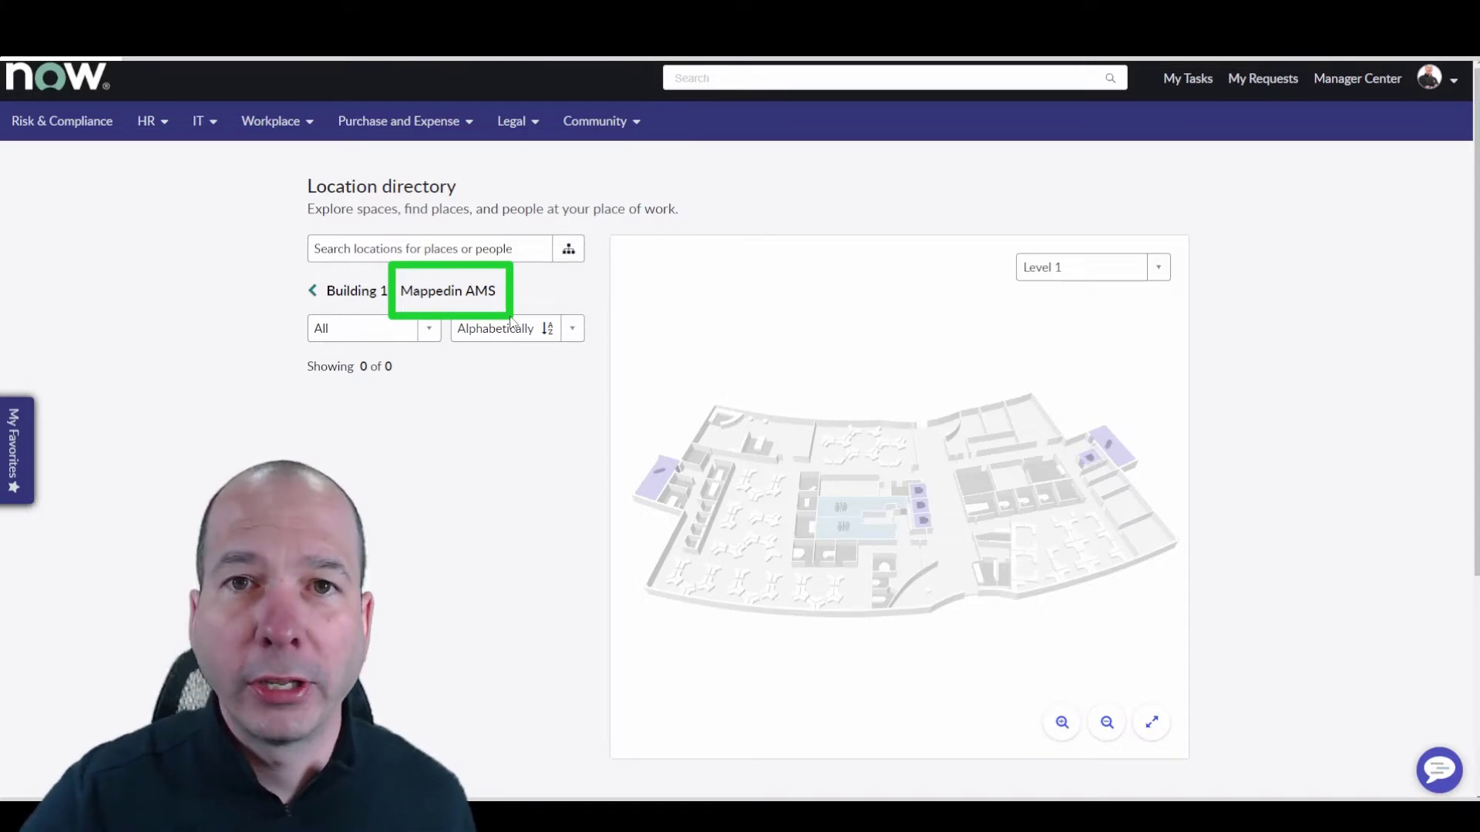
Switch the floor map to Level 2 and select desk B2.0001.
click(1164, 275)
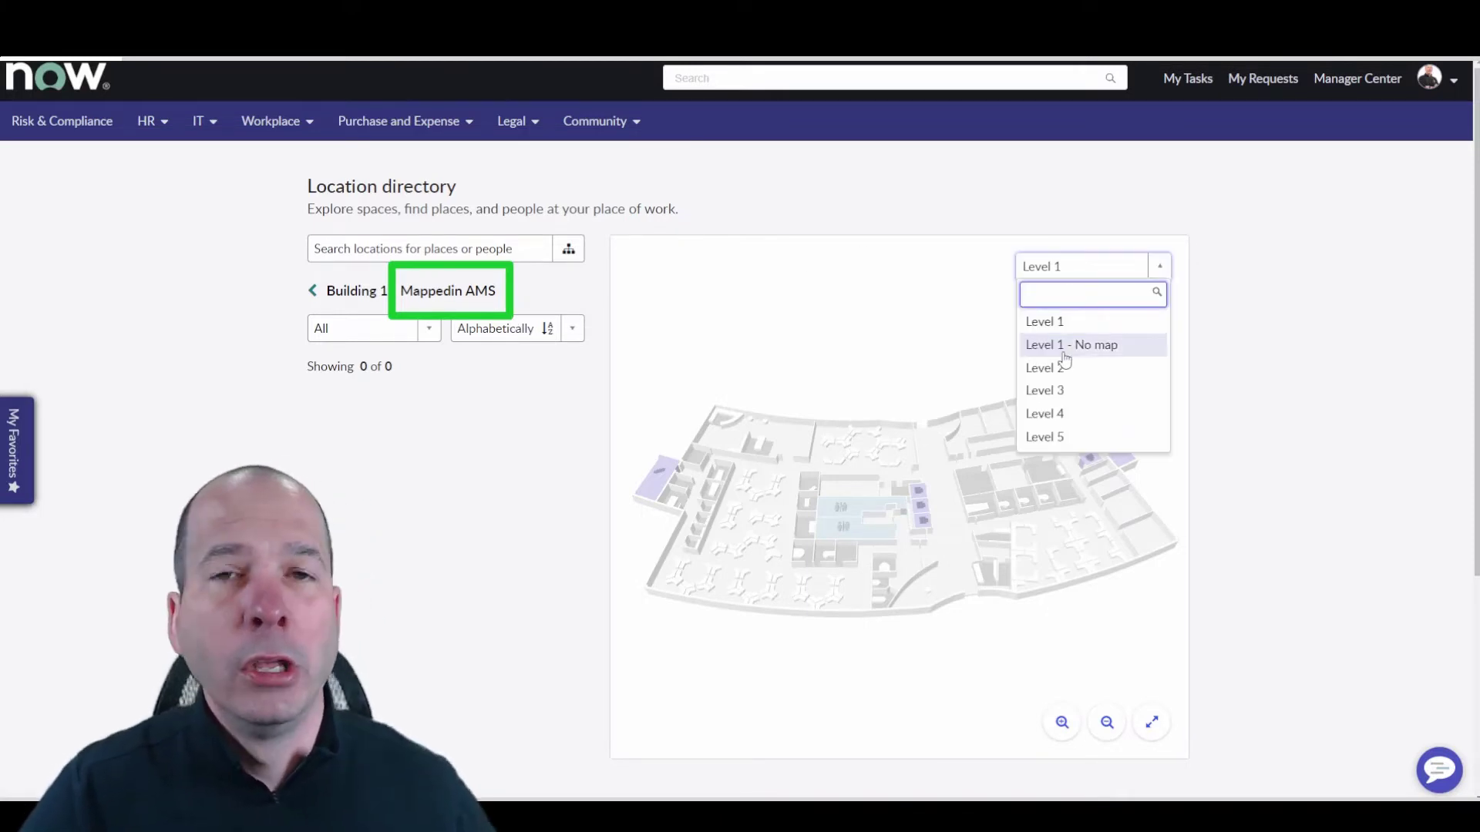
click(1077, 376)
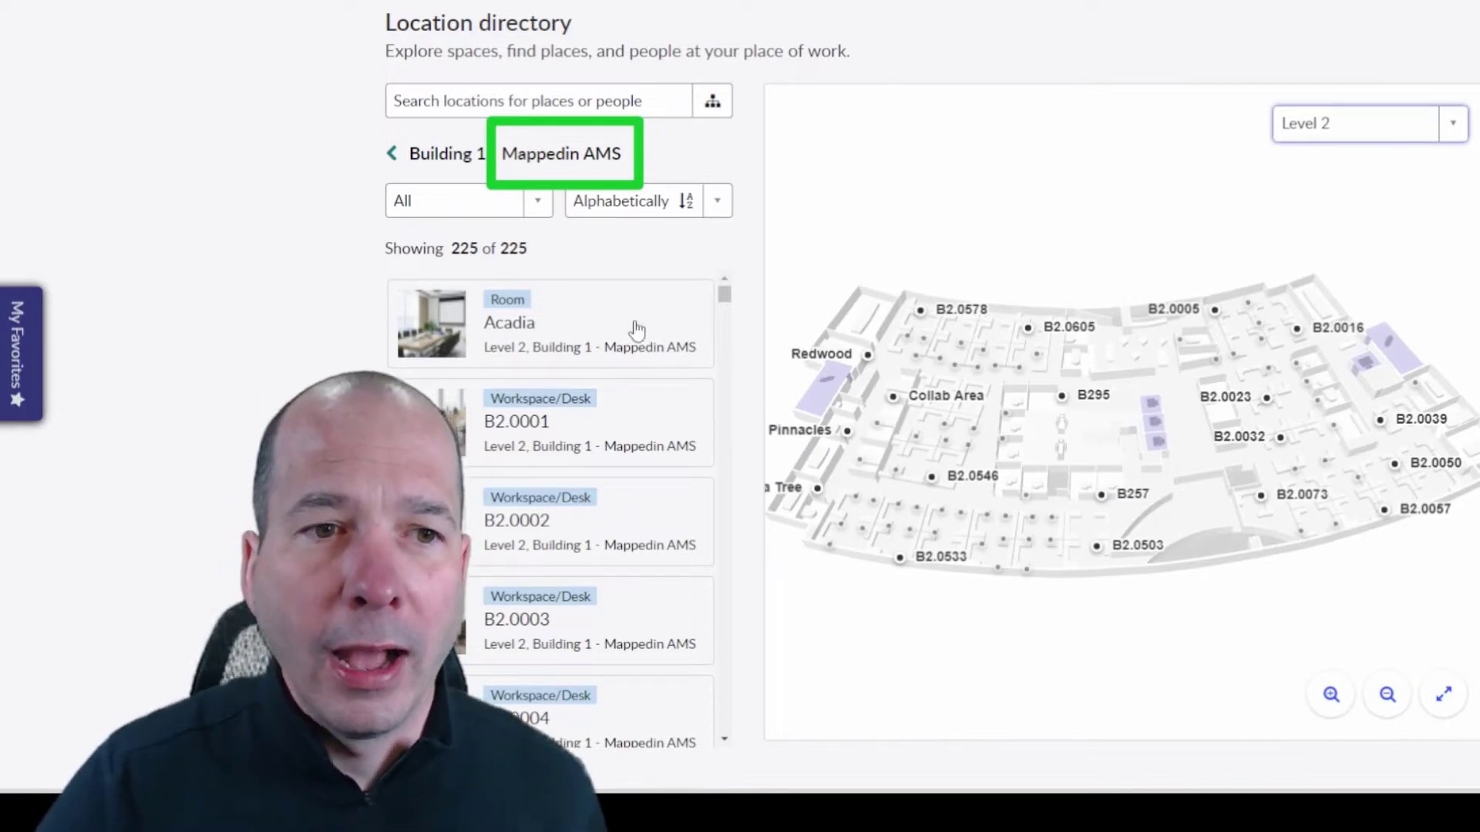
click(613, 424)
scroll(612, 424, down, 1)
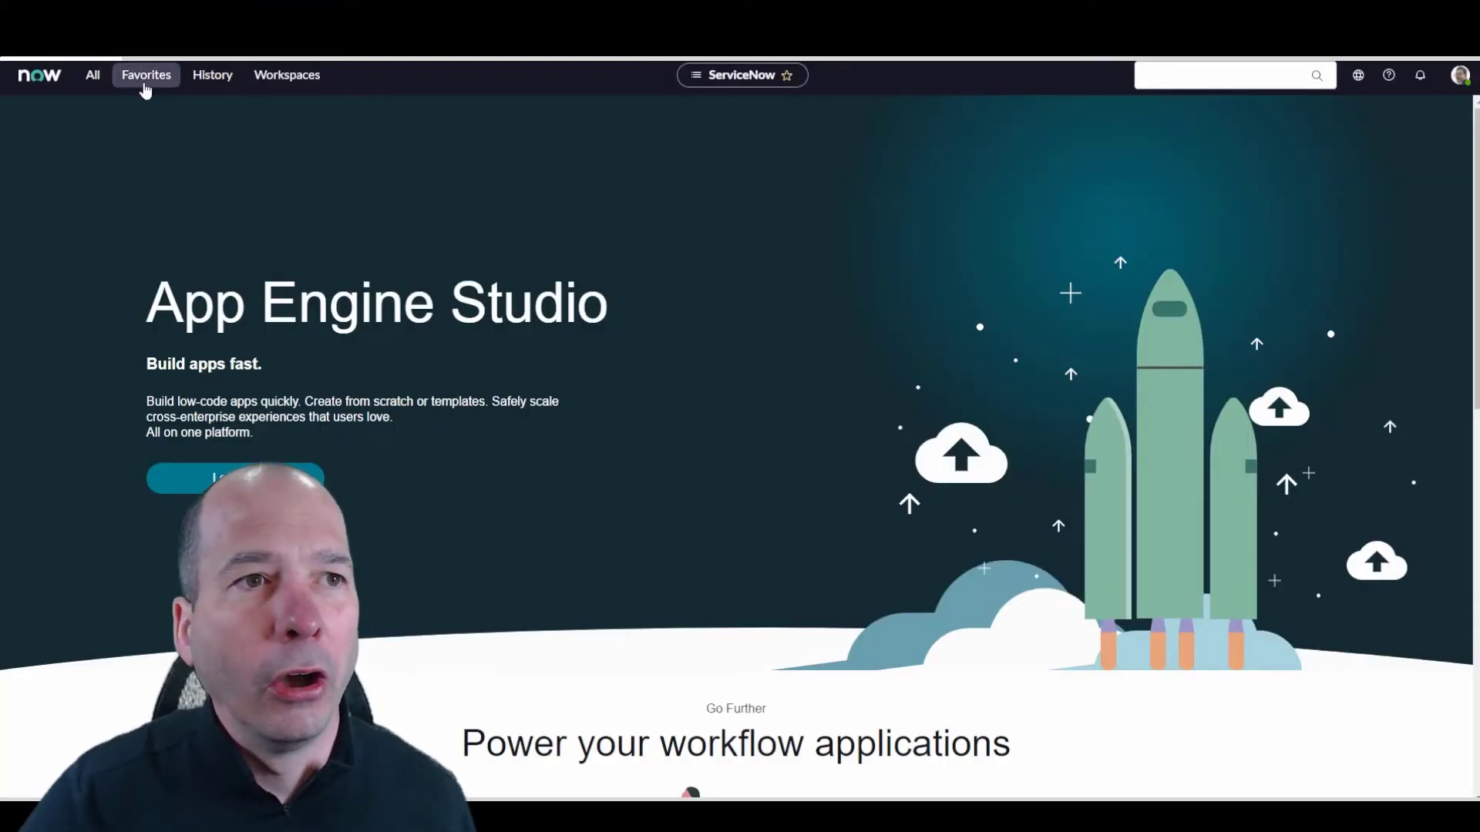
Filter the All menu for 'indoor mappi' and launch Indoor Mapping's Map Studio.
click(92, 75)
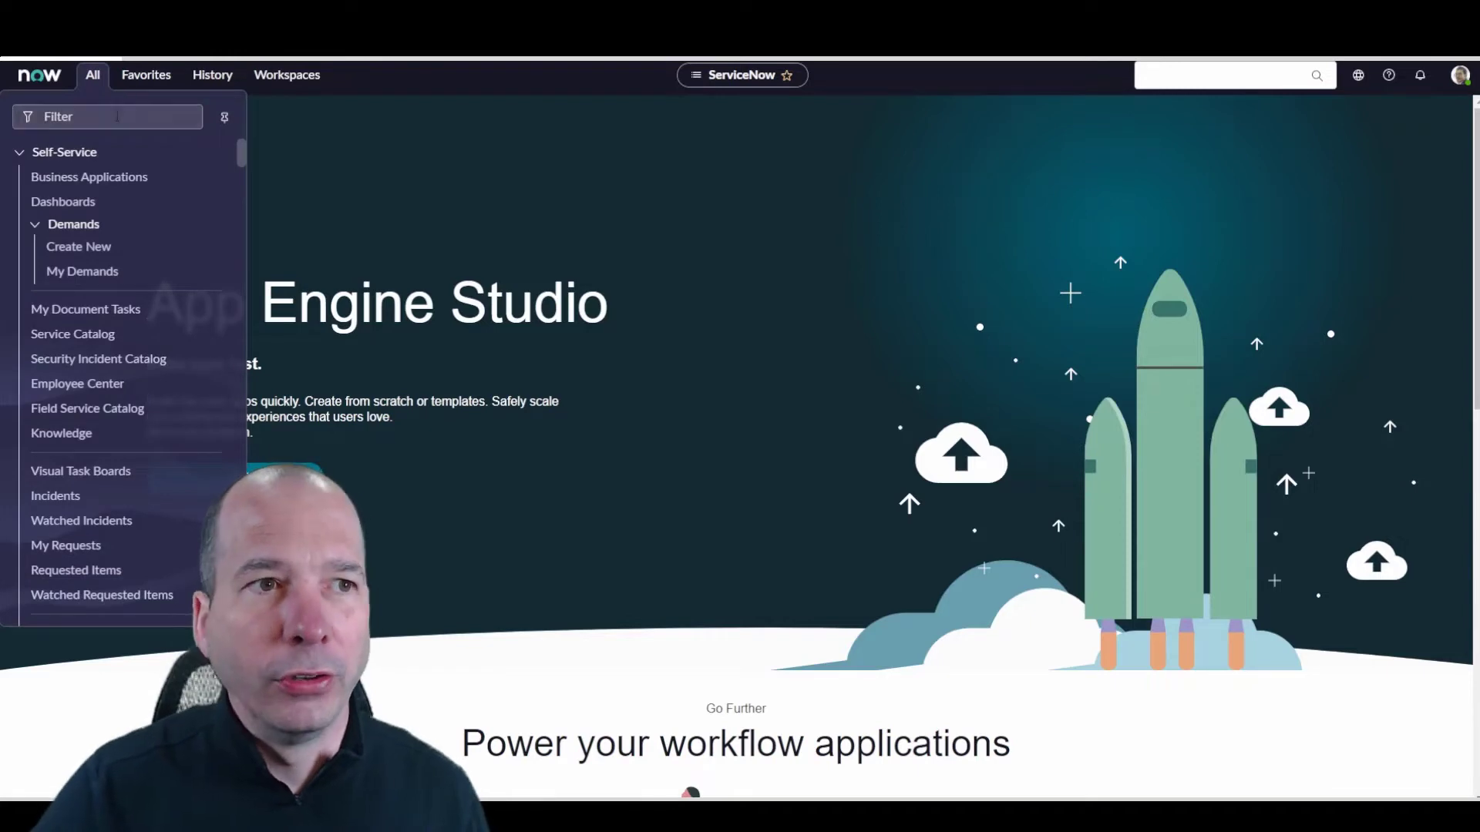
click(77, 119)
text(indoor m)
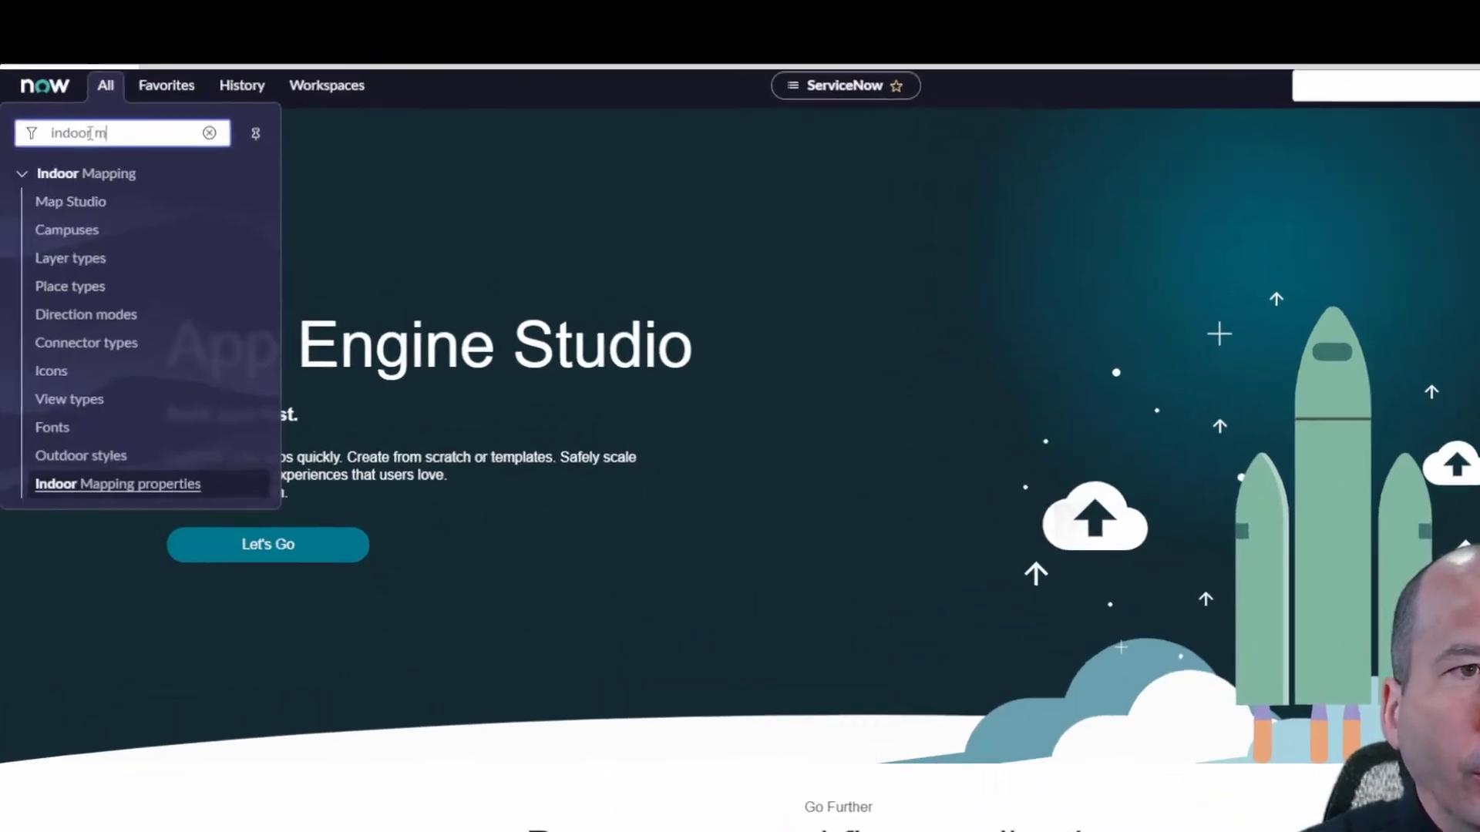
text(app)
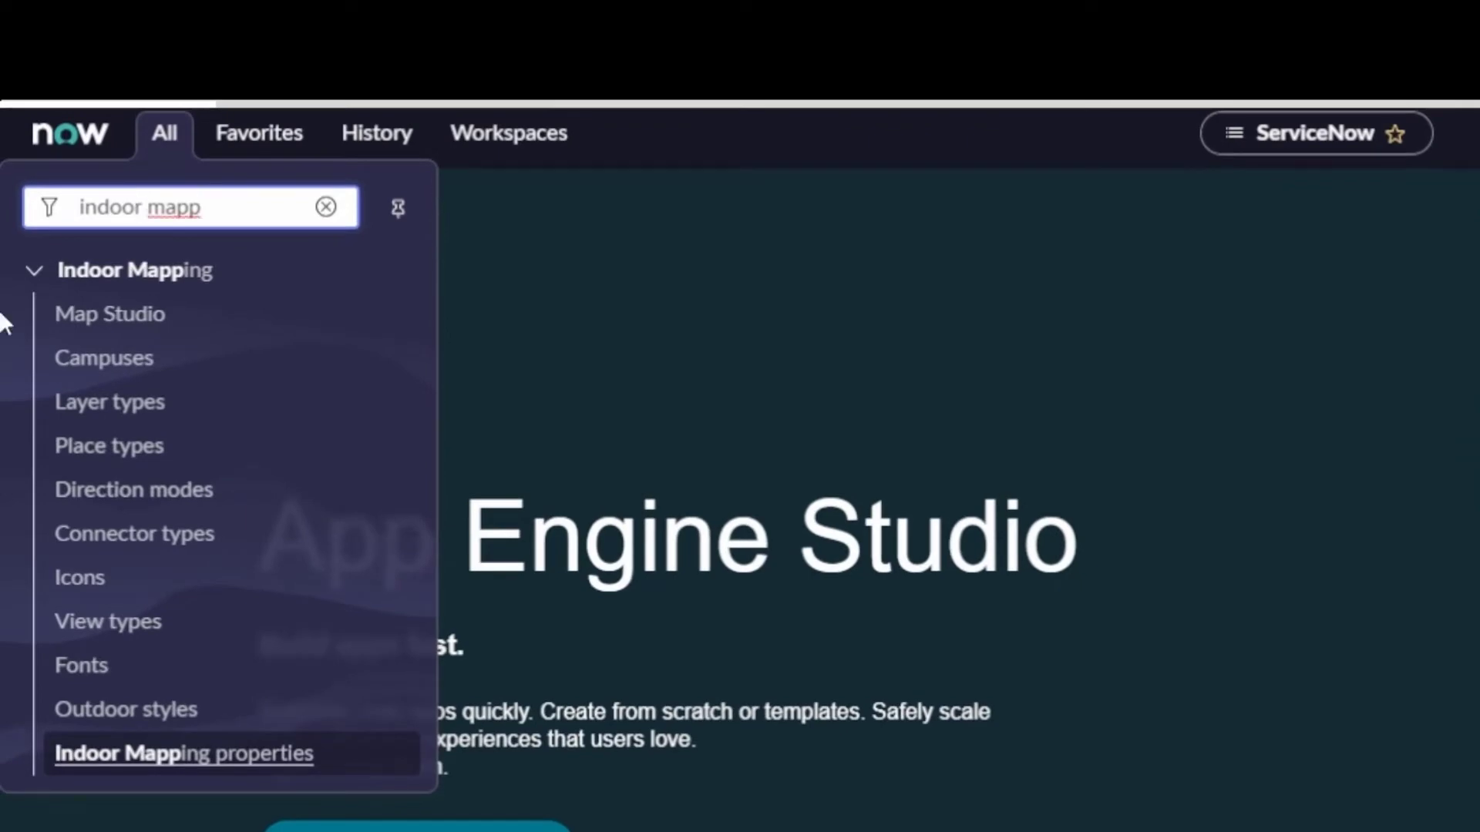
text(i)
mouse_move(7, 225)
mouse_down()
mouse_move(410, 742)
mouse_move(403, 817)
mouse_up()
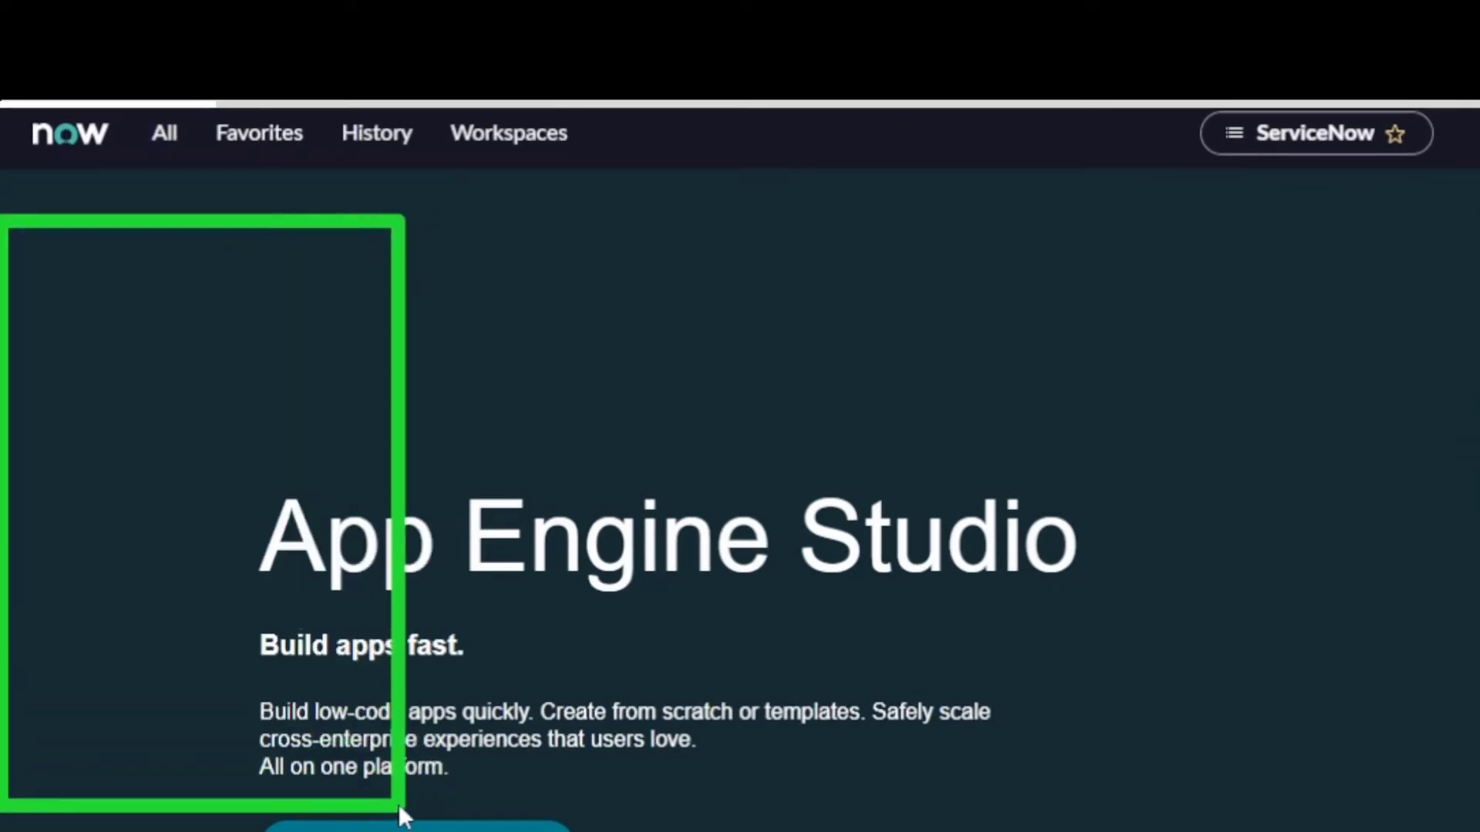
click(168, 136)
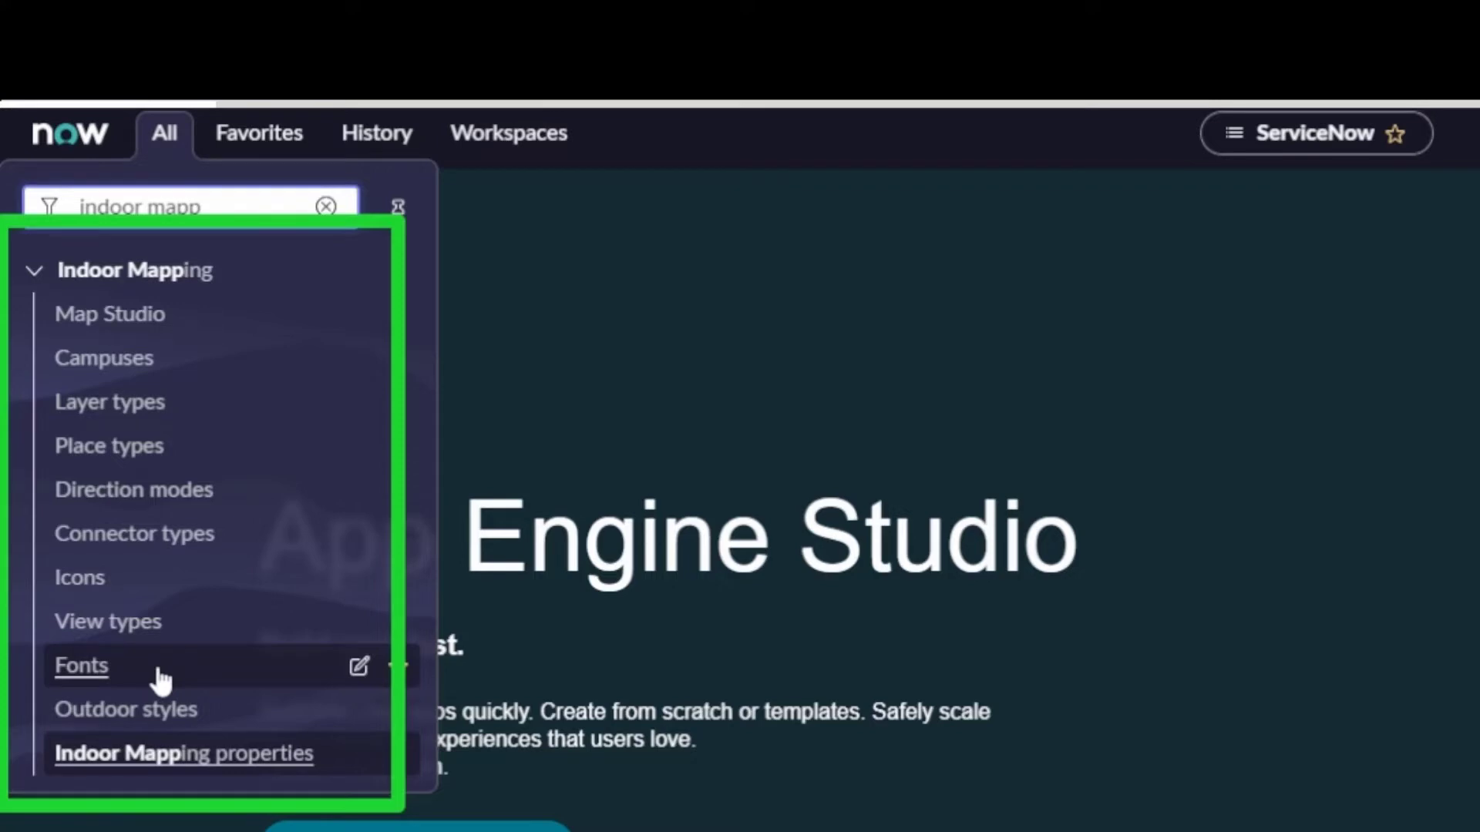
click(115, 315)
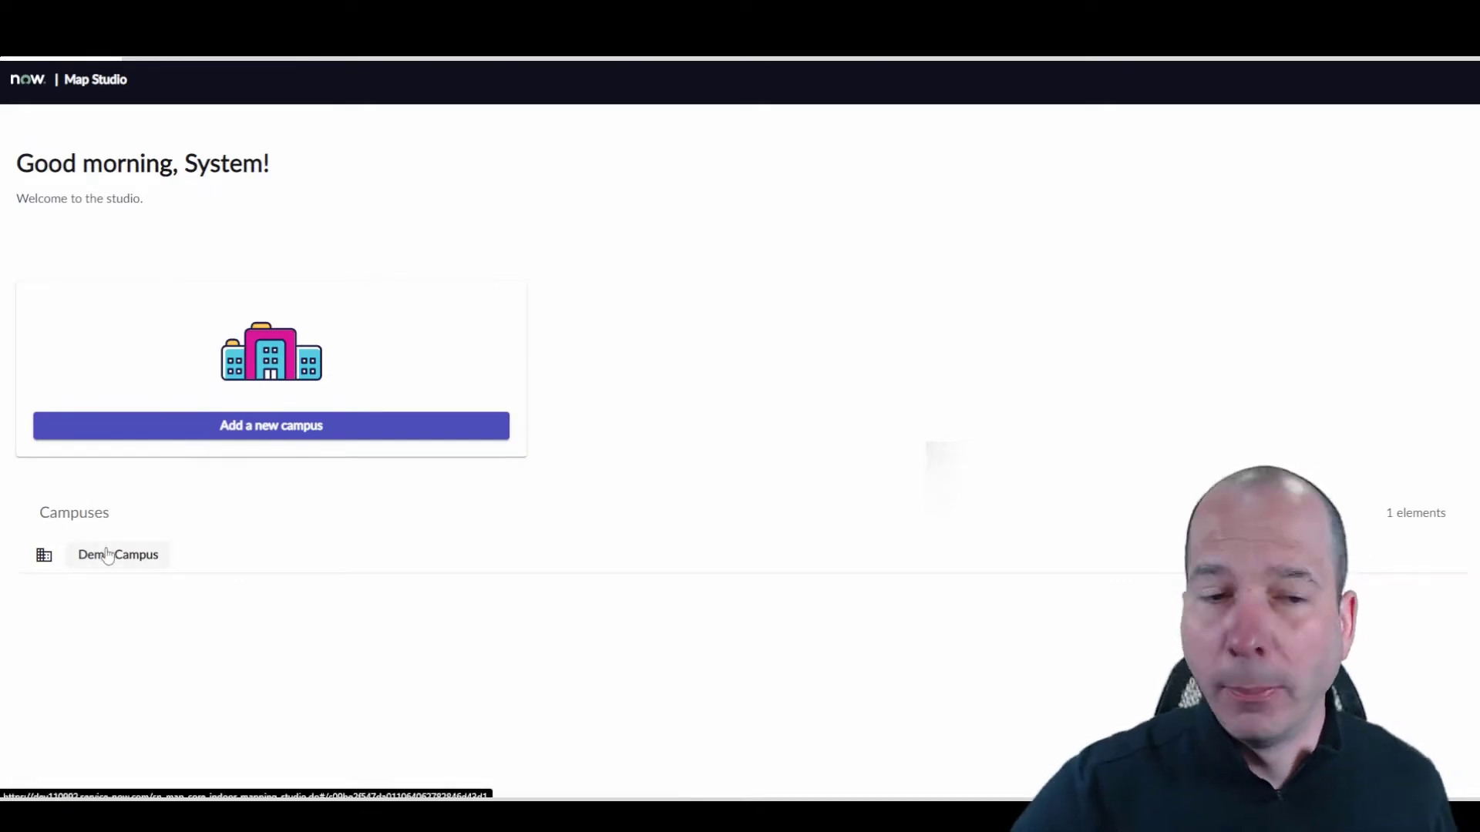
Open Demo Campus and review the Workplace and Manage workplace menu options.
mouse_move(208, 661)
mouse_down()
mouse_move(91, 597)
mouse_move(117, 598)
mouse_up()
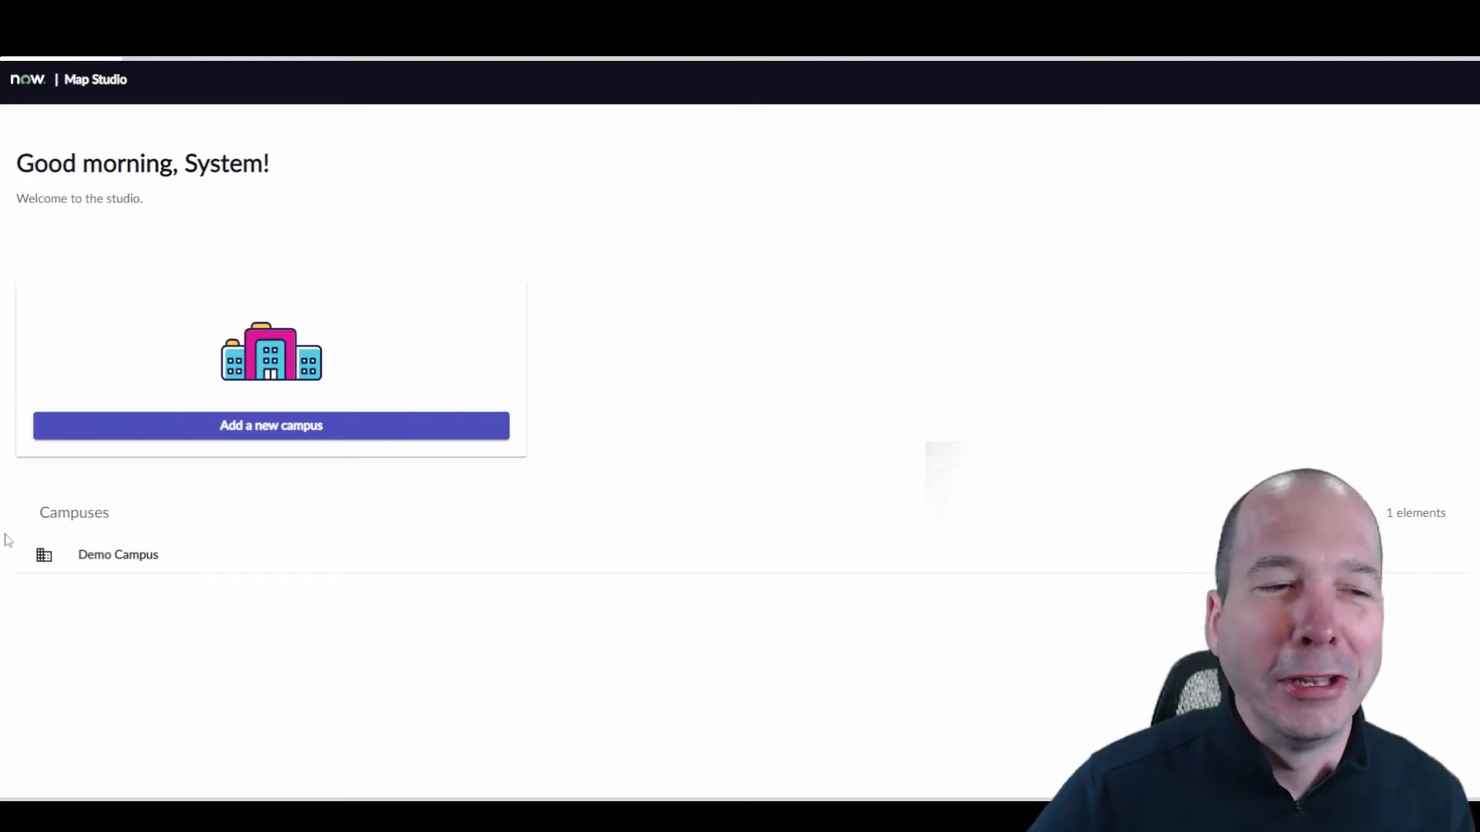
click(106, 554)
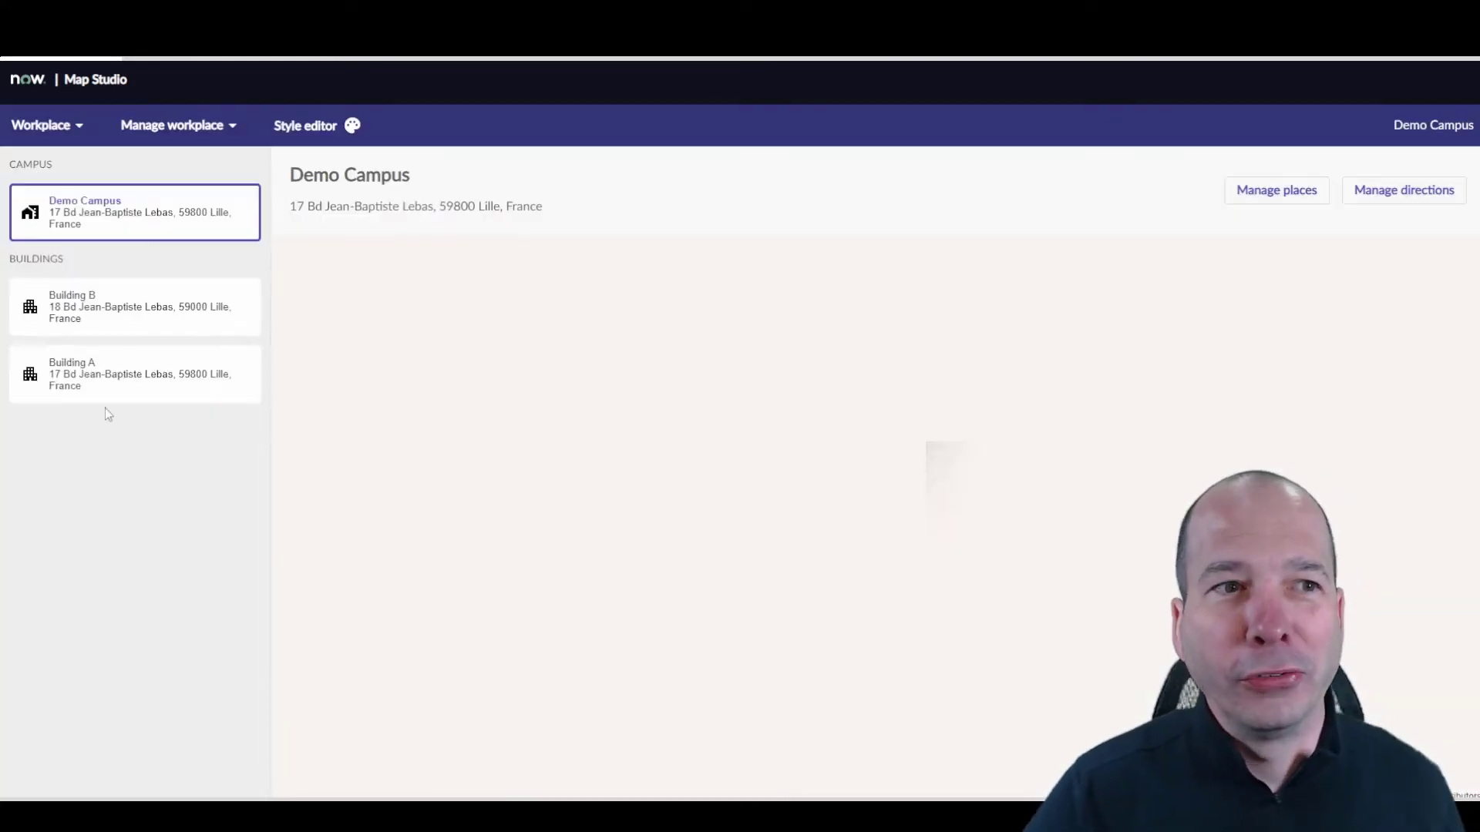
click(62, 125)
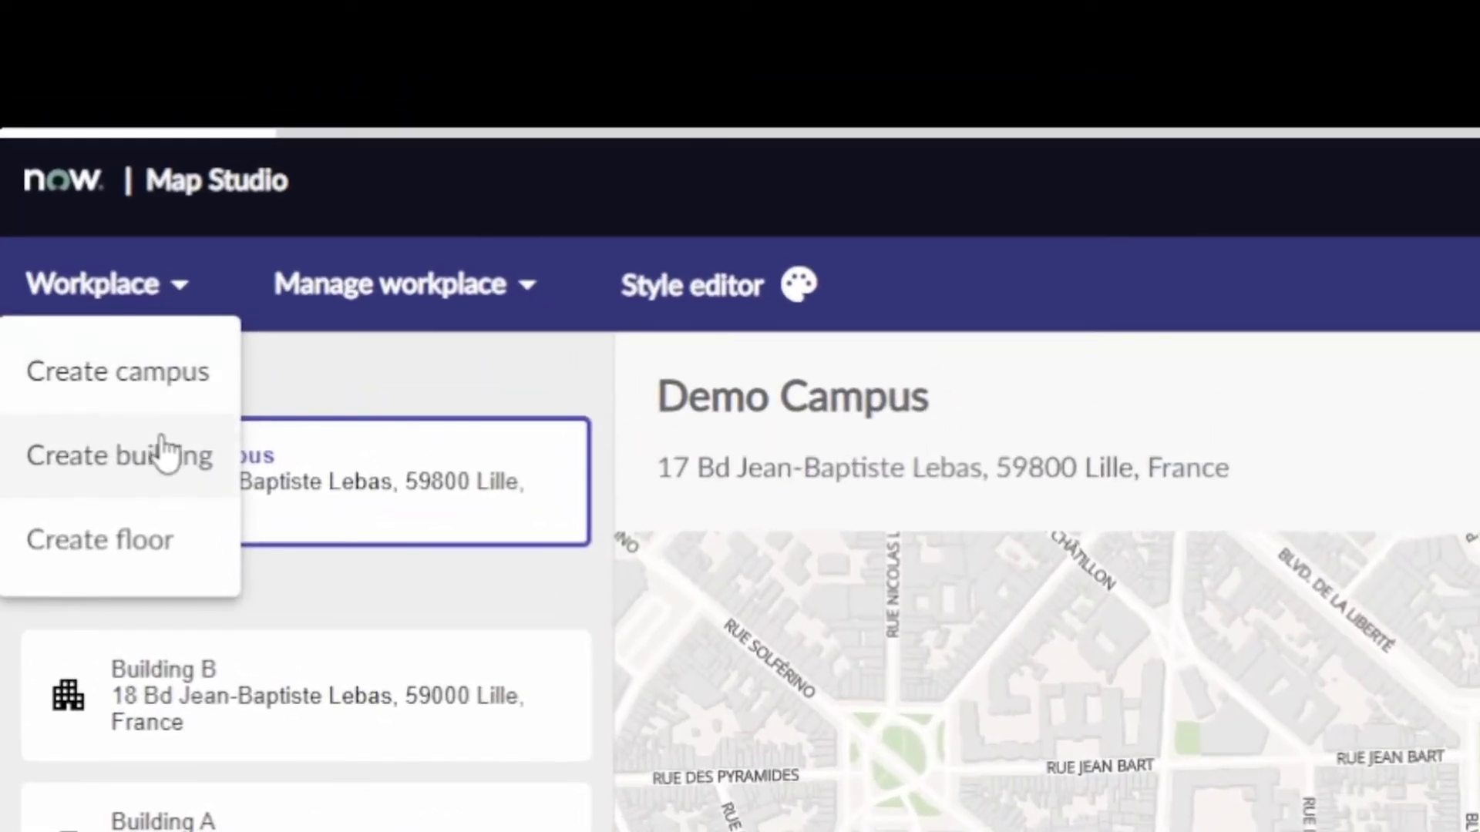
click(475, 305)
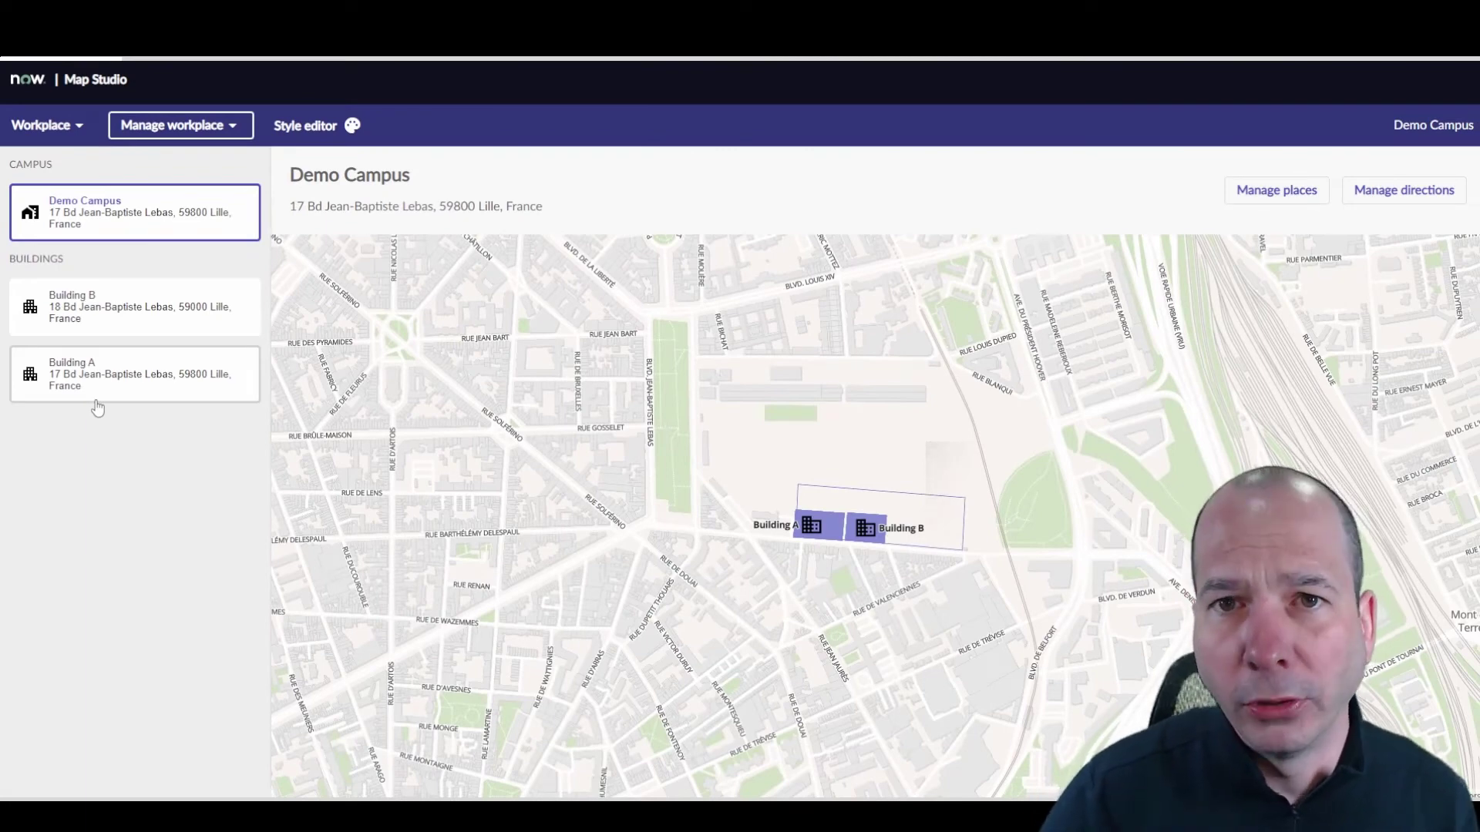
Pan and zoom the Lille street map onto the Building A and Building B footprints.
drag(697, 402, 521, 511)
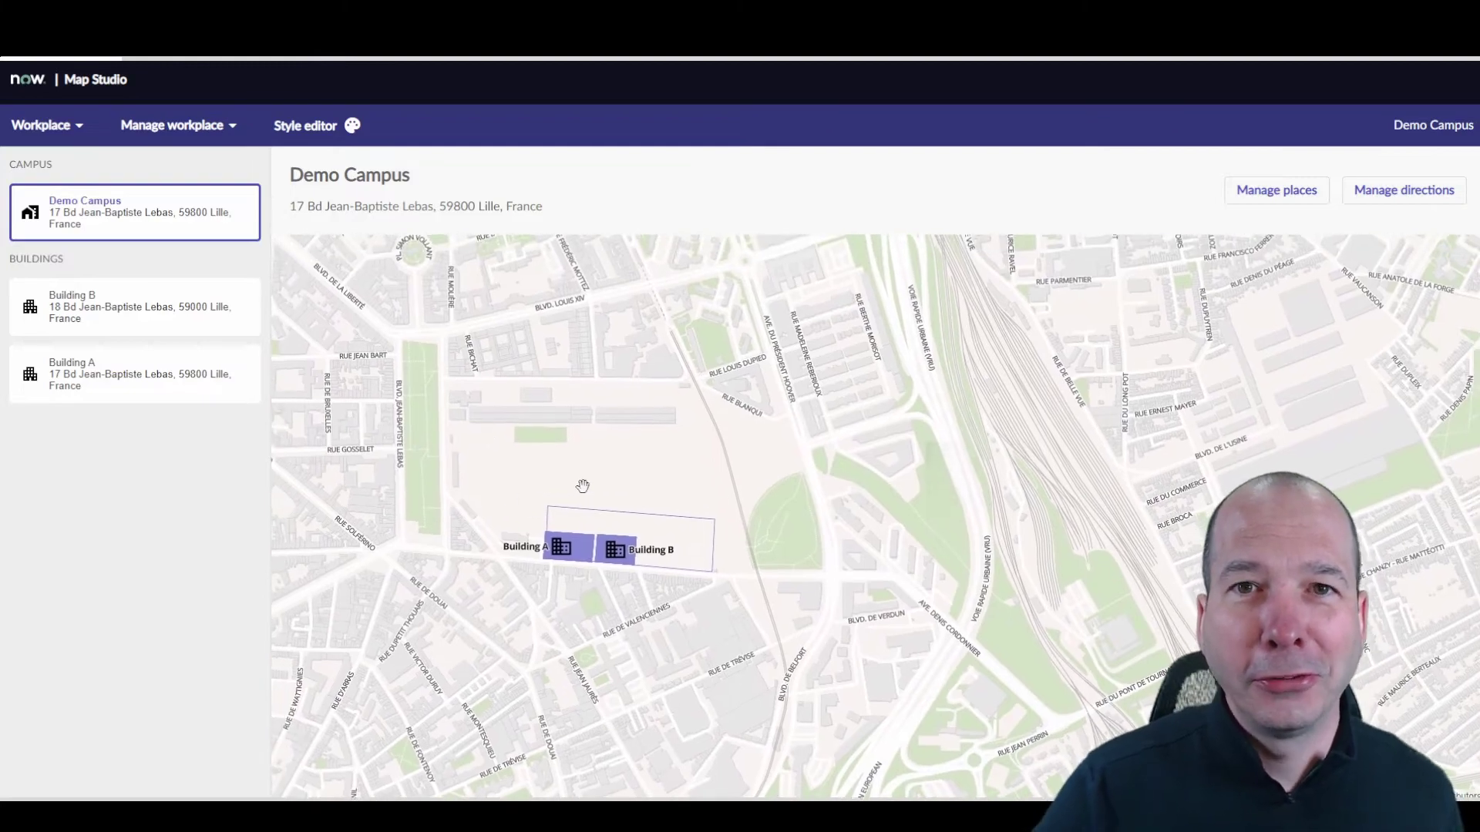
scroll(631, 510, up, 5)
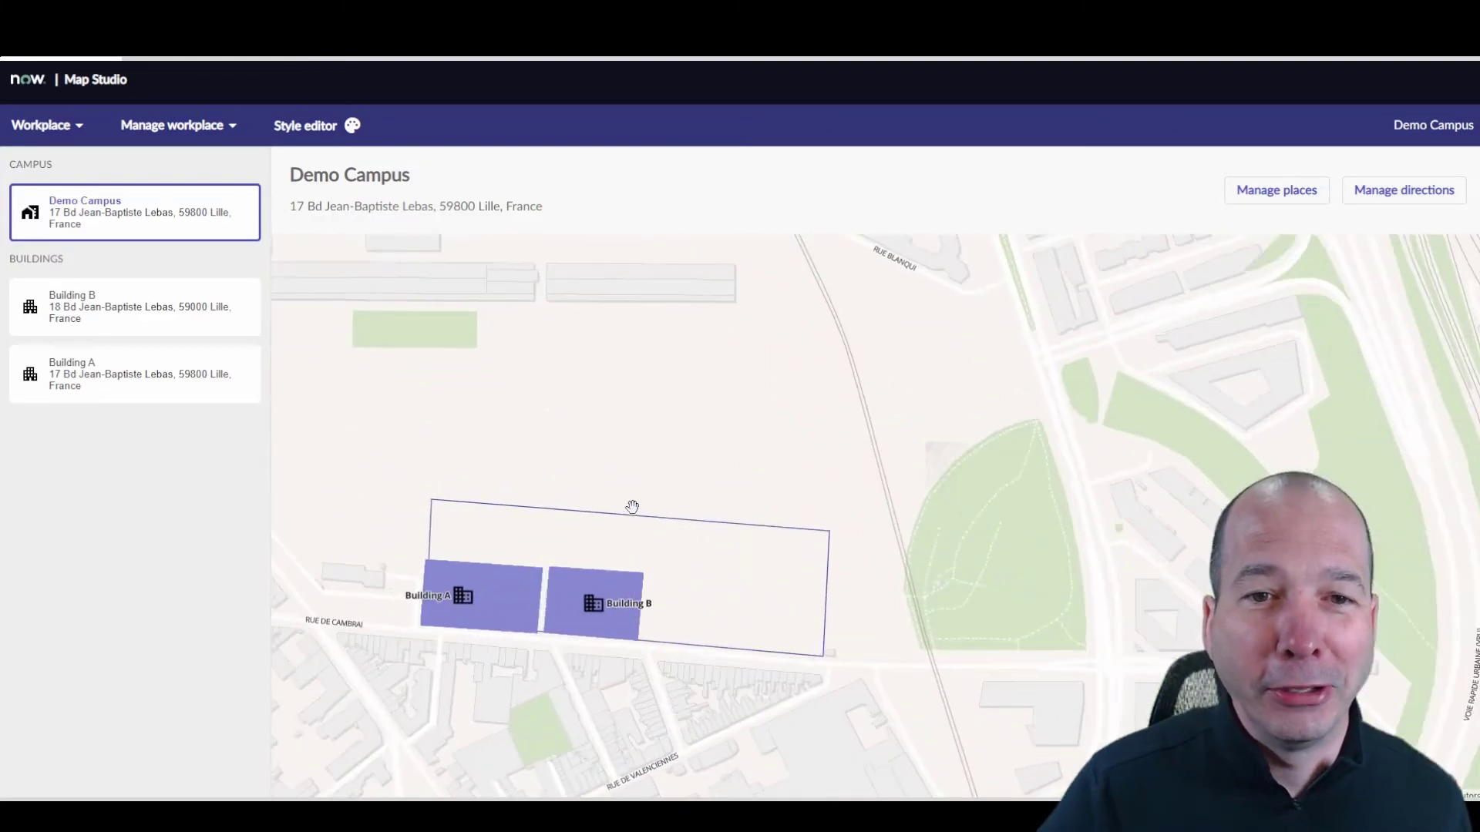
drag(674, 417, 763, 236)
scroll(664, 502, up, 2)
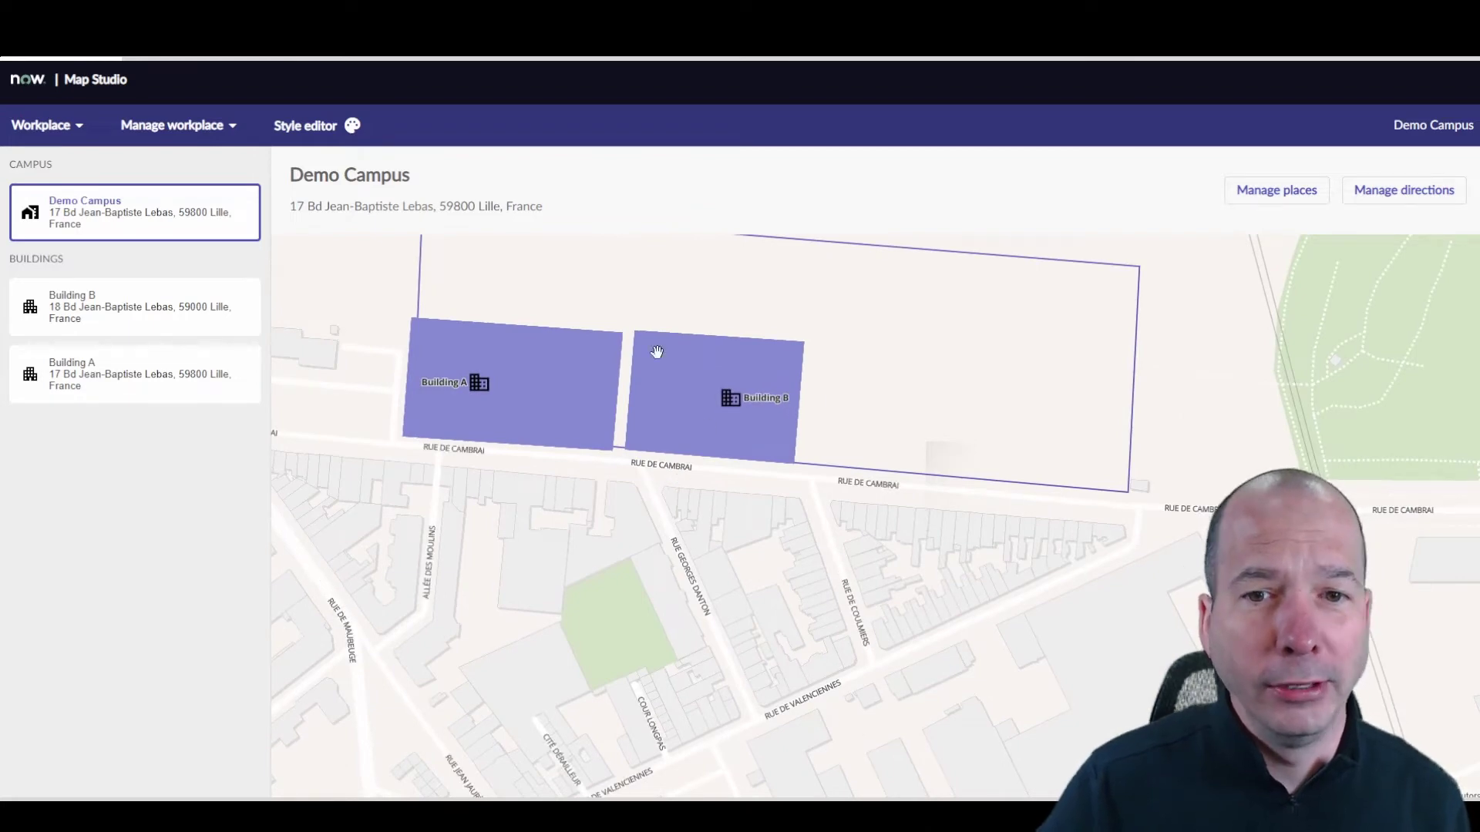
Show Building A's Floor 1 plan, then switch to its Floor 2 plan with desks and meeting rooms.
click(175, 383)
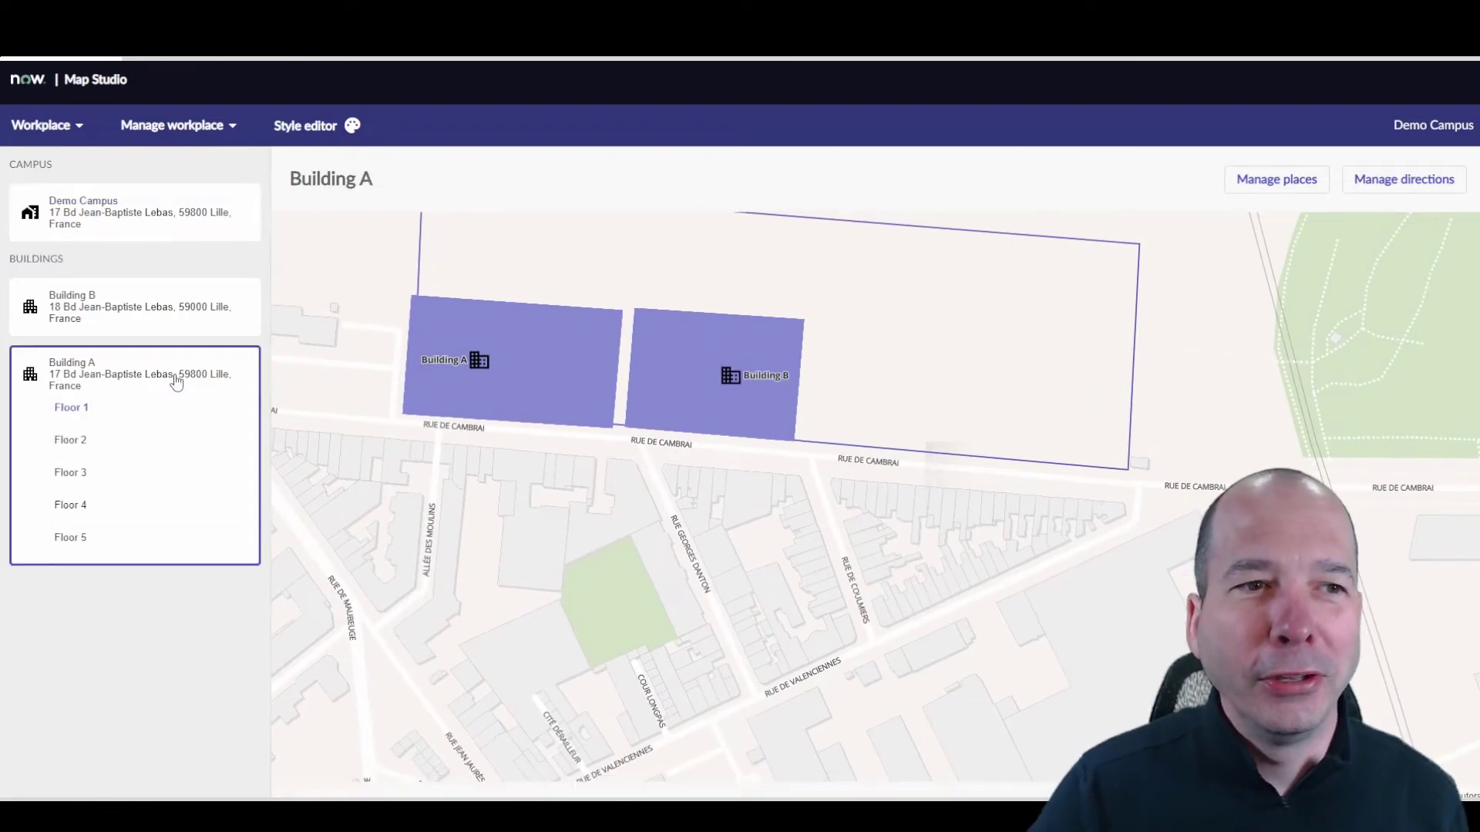
click(87, 406)
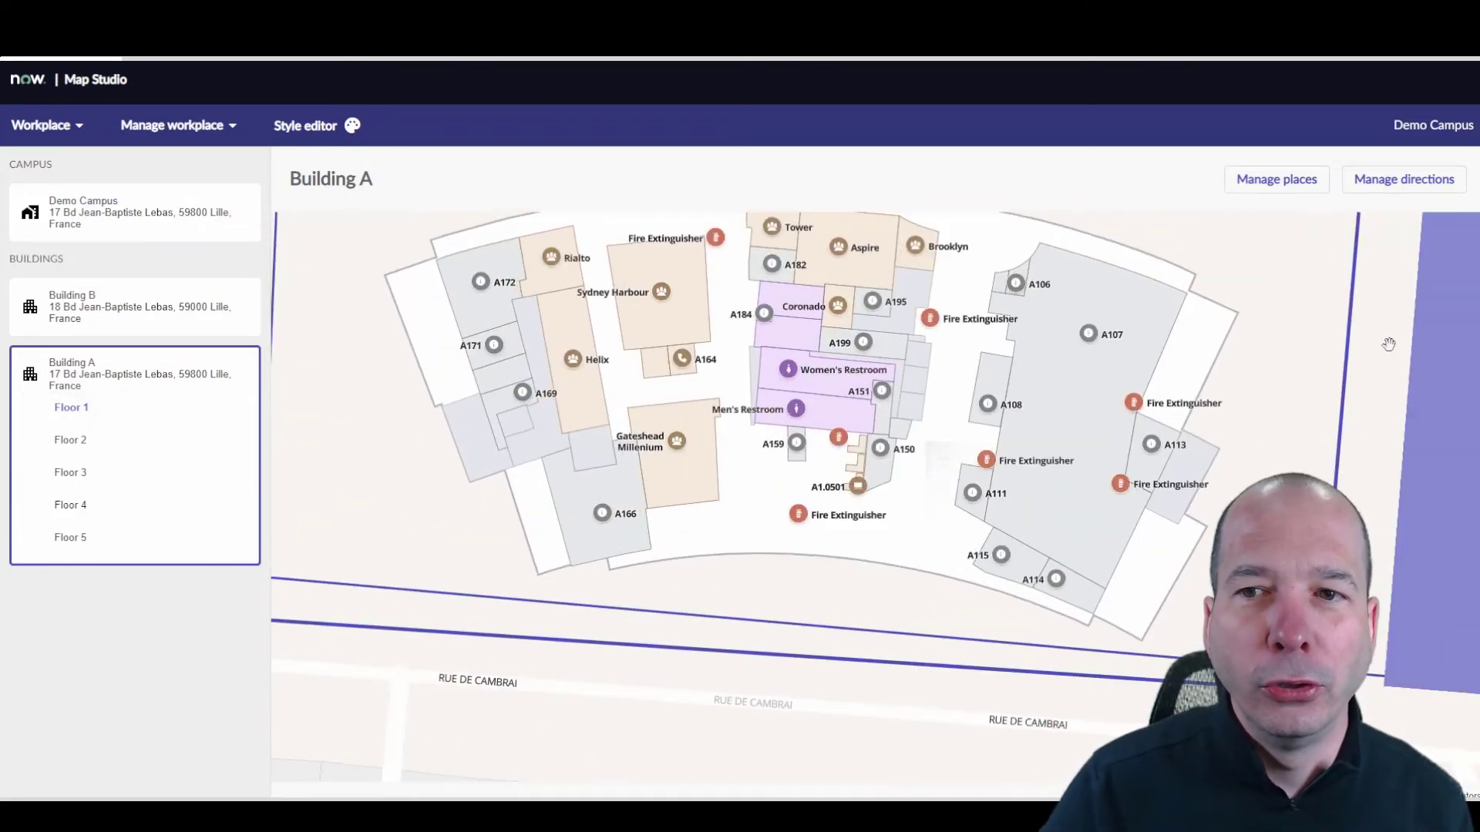
scroll(987, 409, up, 2)
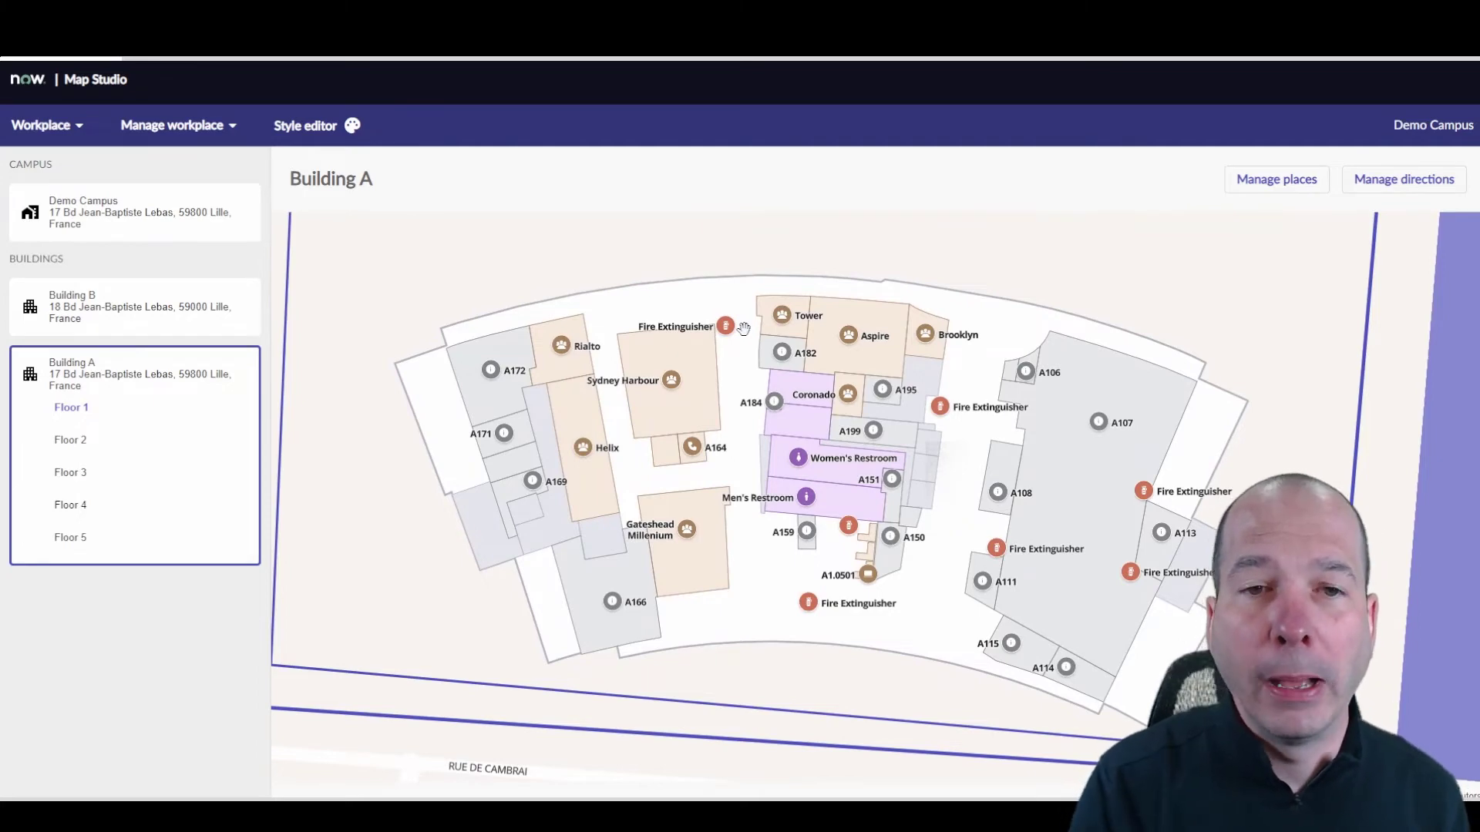
drag(453, 534, 393, 496)
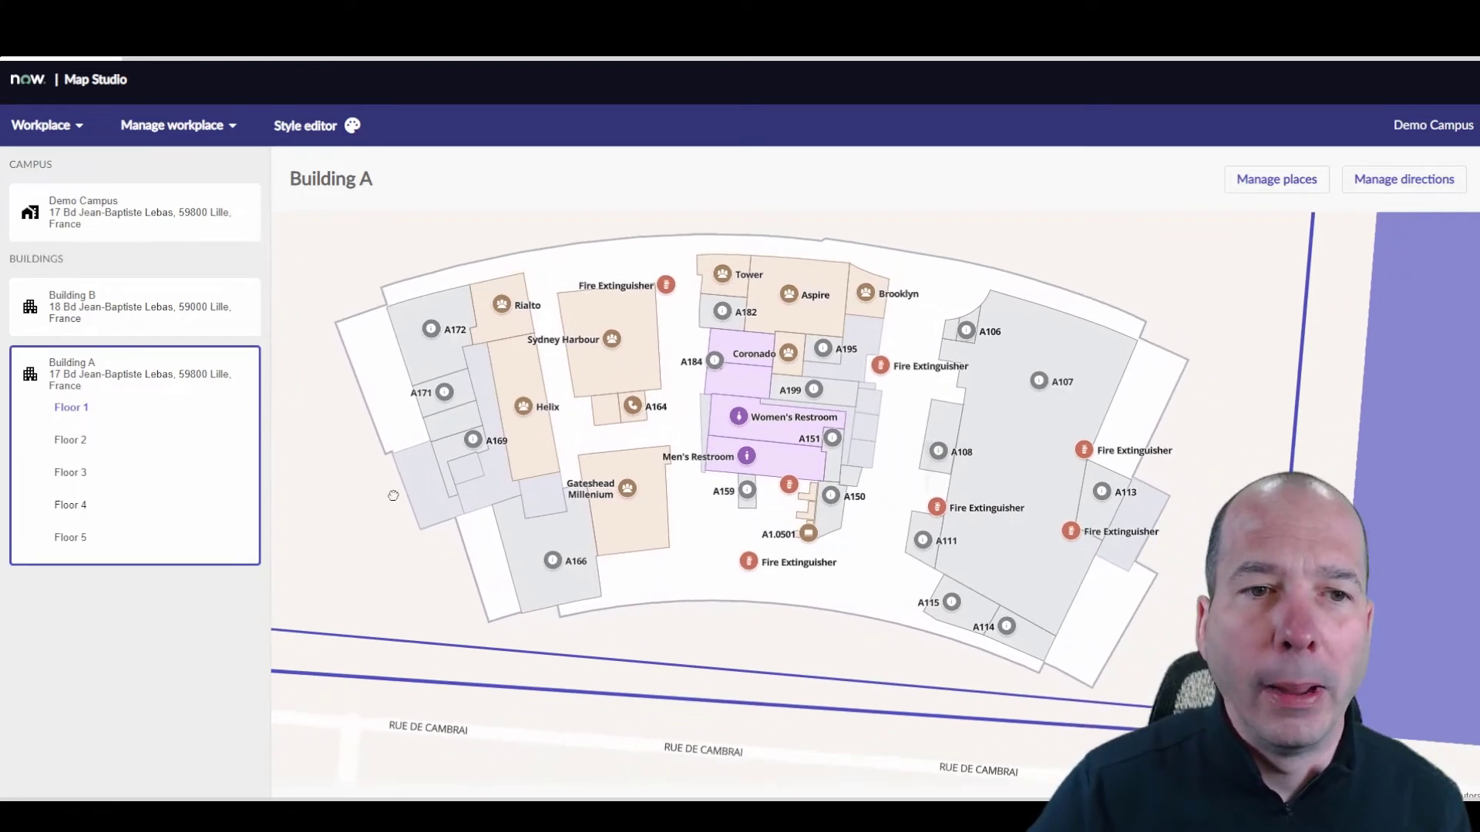
click(99, 441)
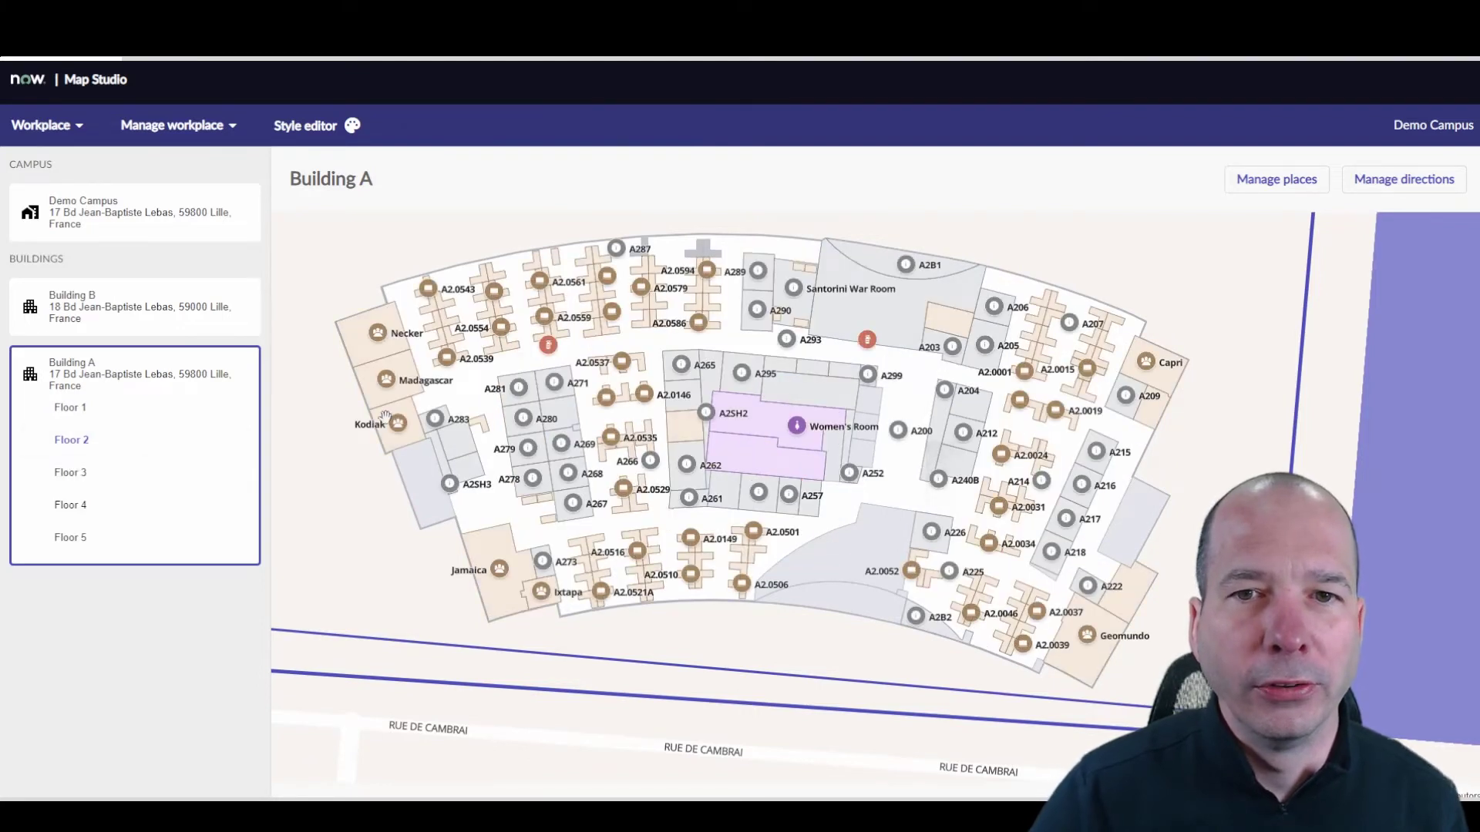
Reshape the Demo Campus boundary in Campus & buildings and continue to its AutoCAD floorplan sources A and B.
click(193, 128)
click(197, 207)
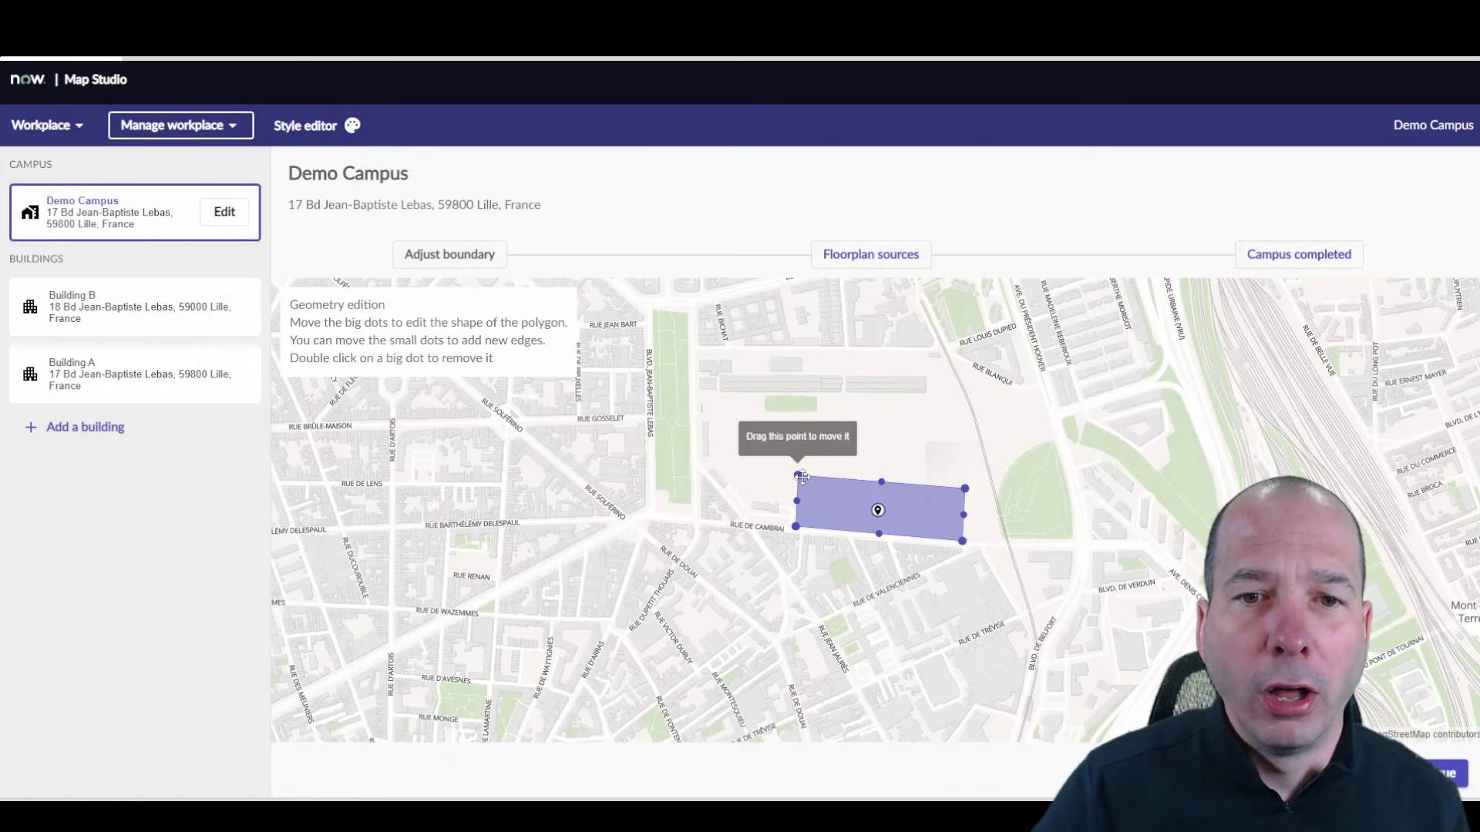
drag(795, 480, 841, 458)
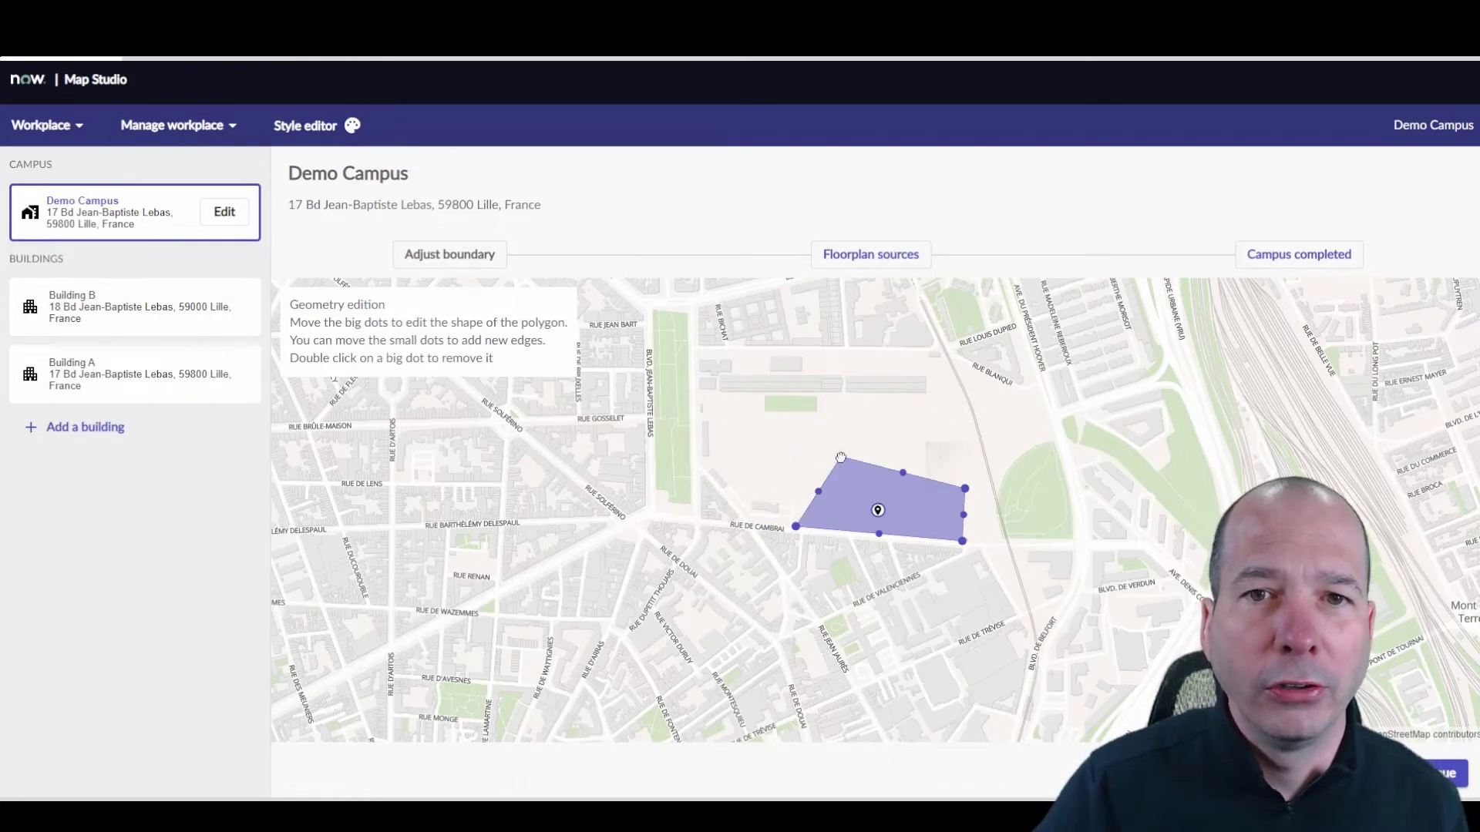
click(861, 255)
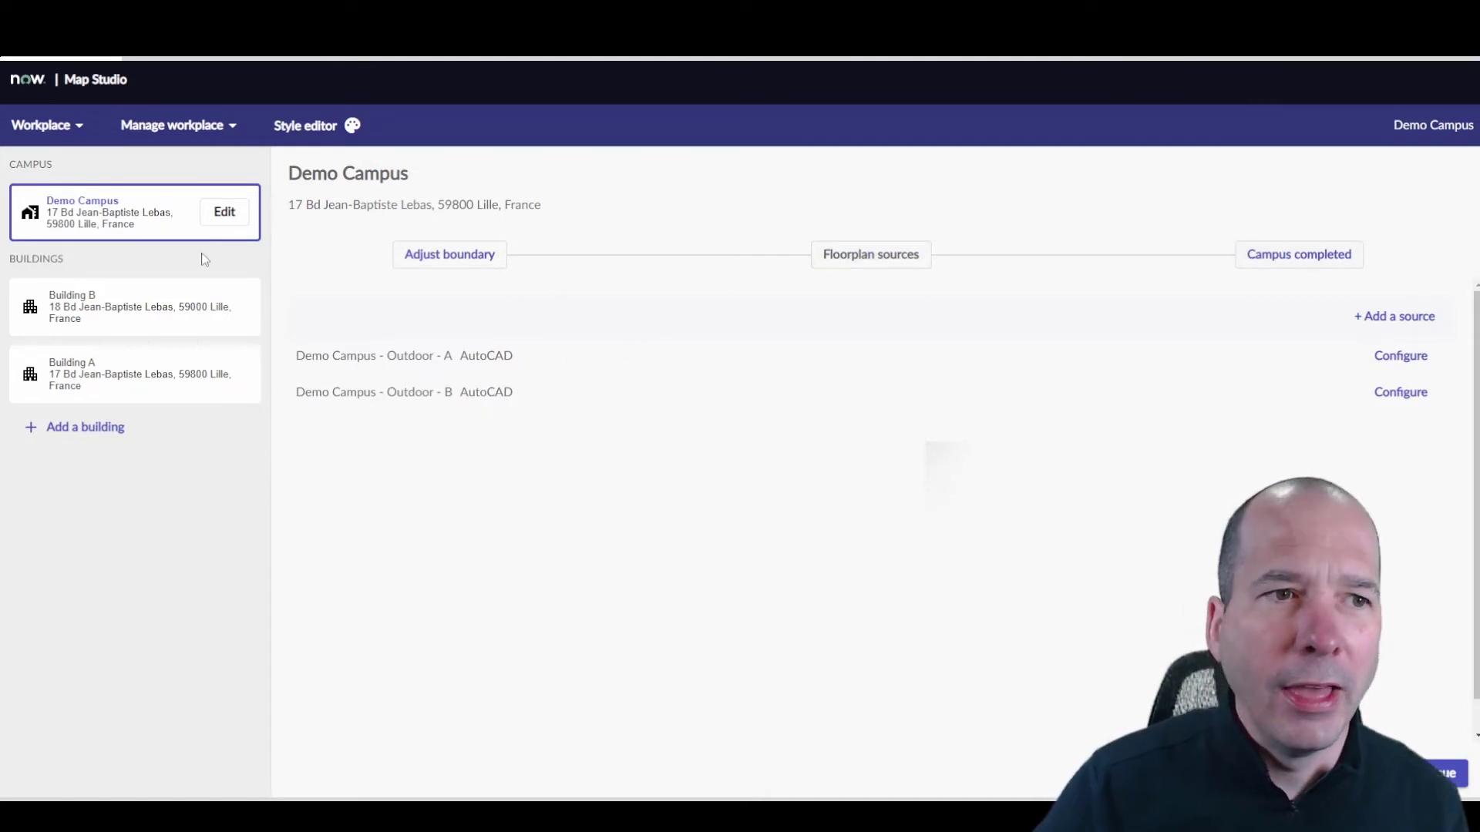
Open Building A's floors and floorplan sources, listing Floors 1–5.
click(215, 135)
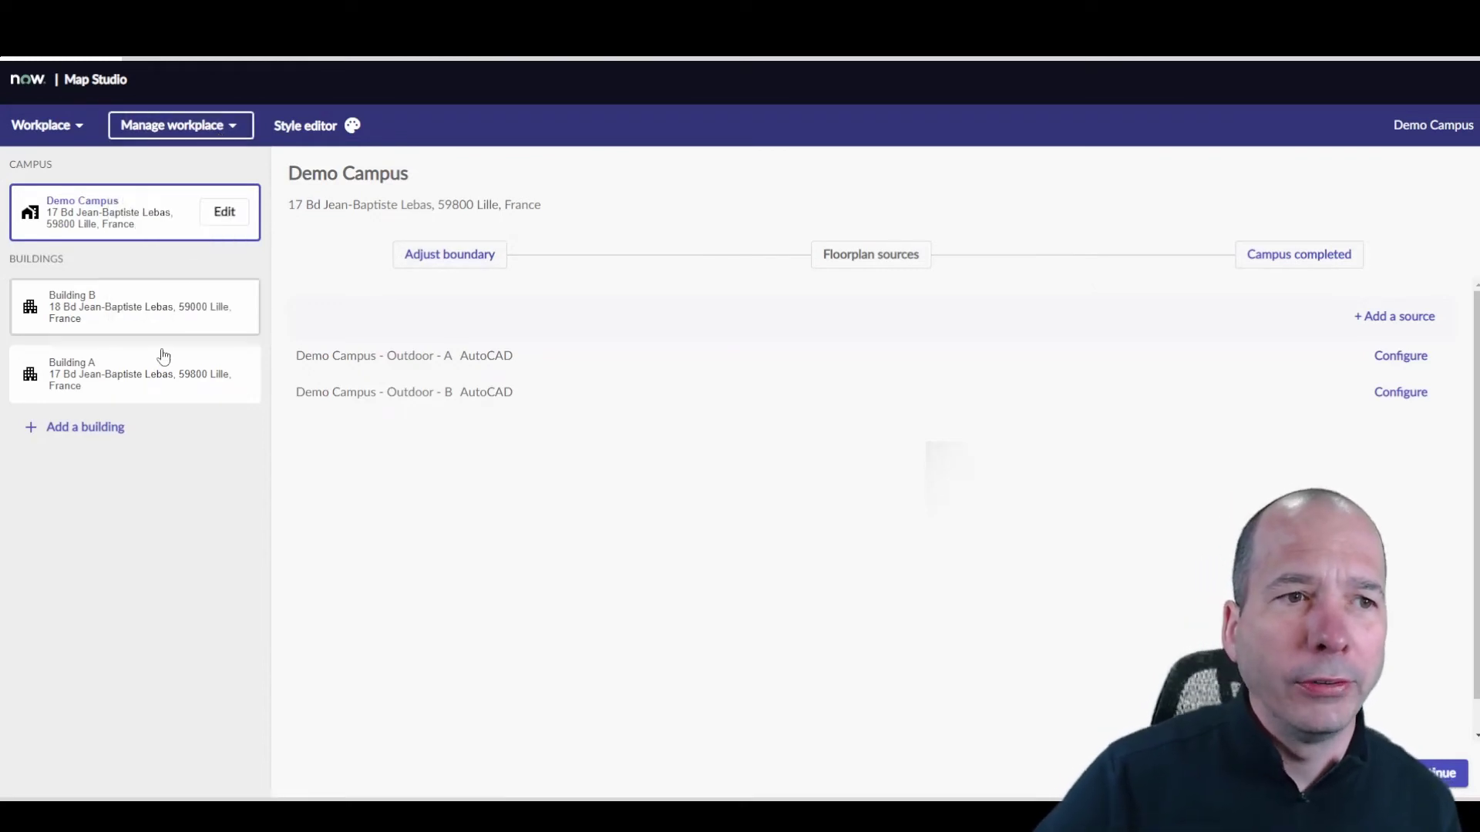
click(117, 397)
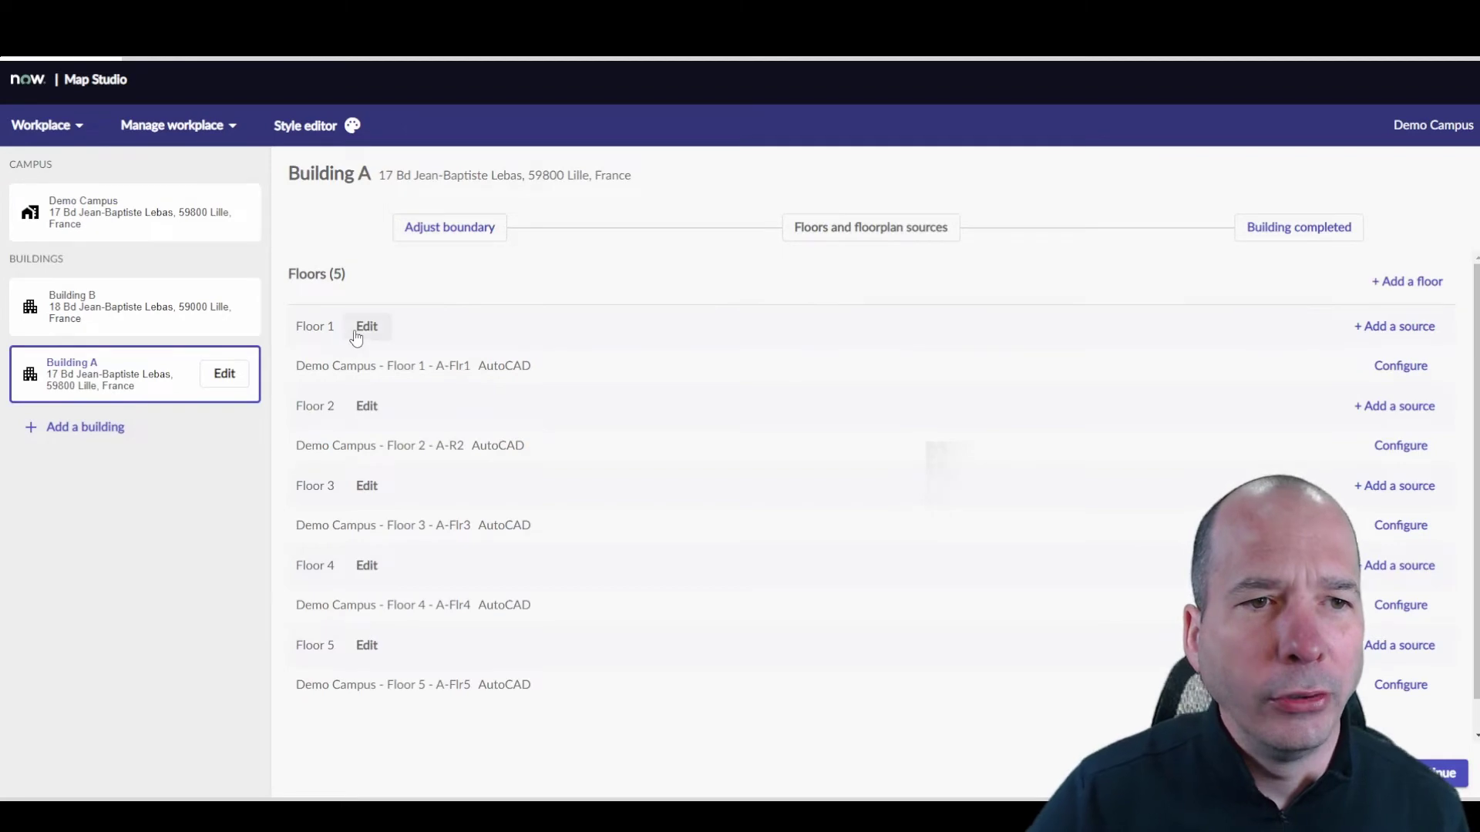
scroll(413, 442, down, 1)
scroll(366, 452, up, 1)
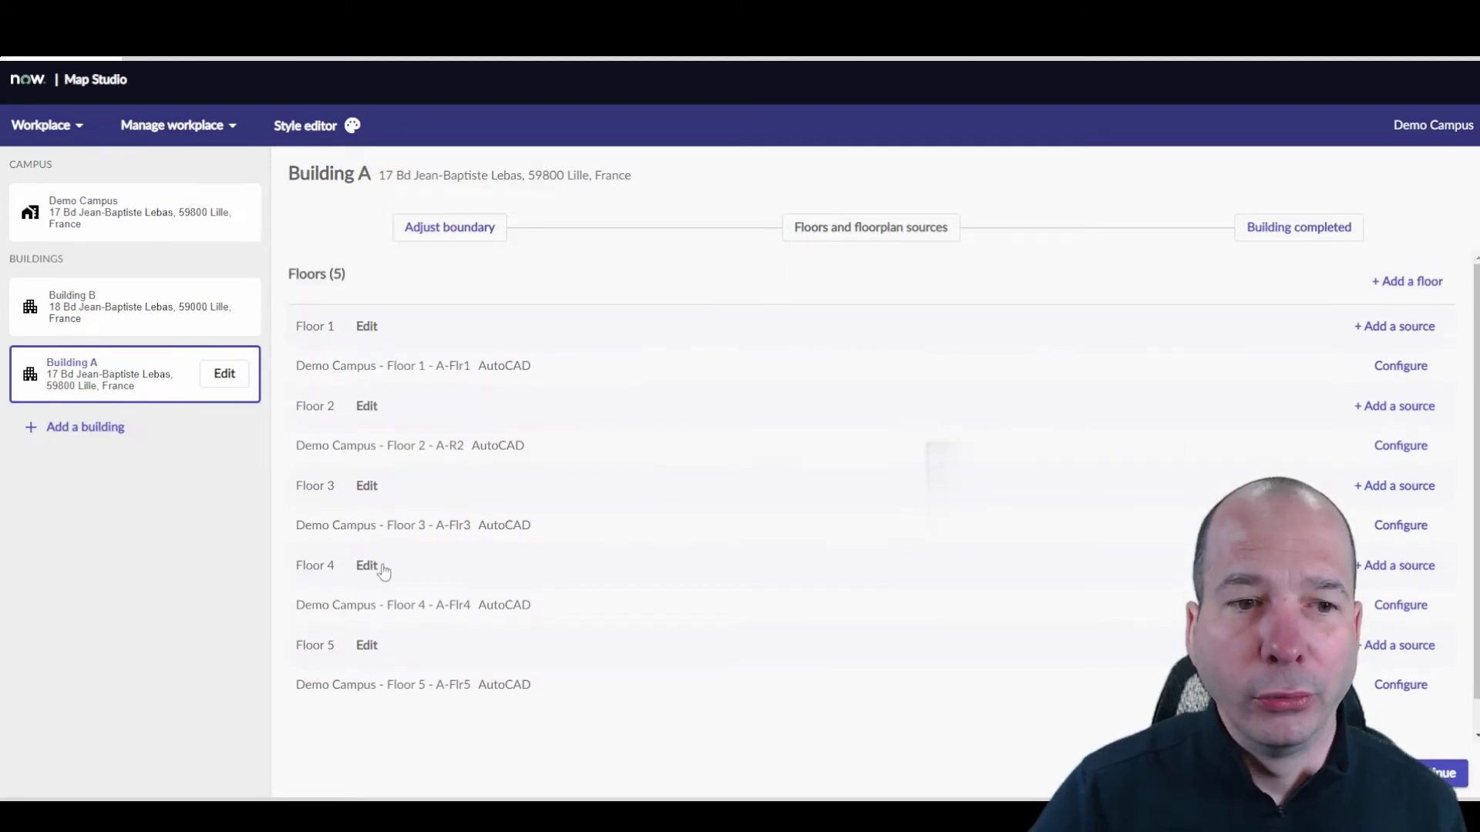
Open Floor 5's edit dialog, close it without changes, and review its AutoCAD source.
click(367, 645)
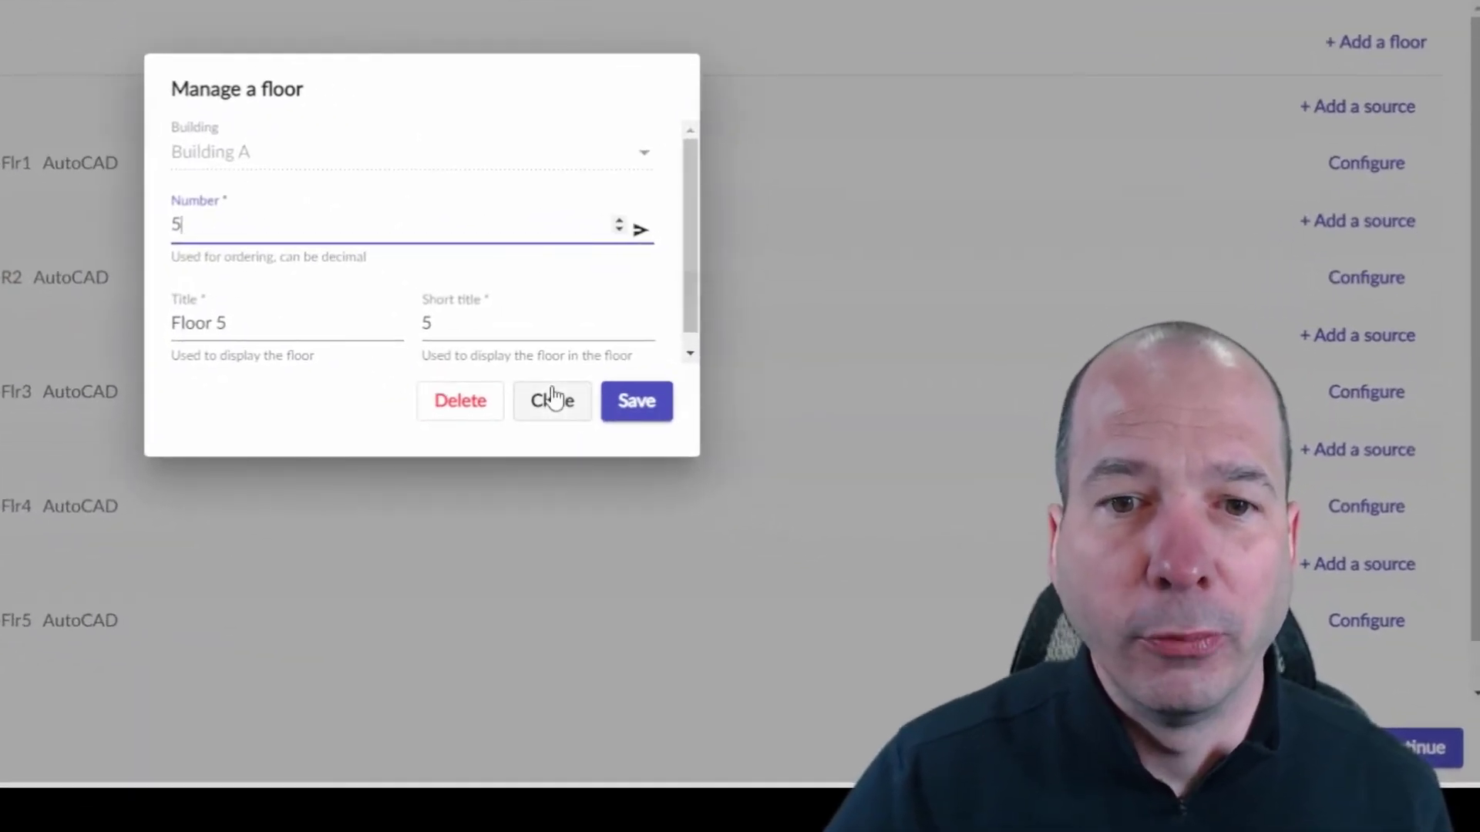
click(793, 512)
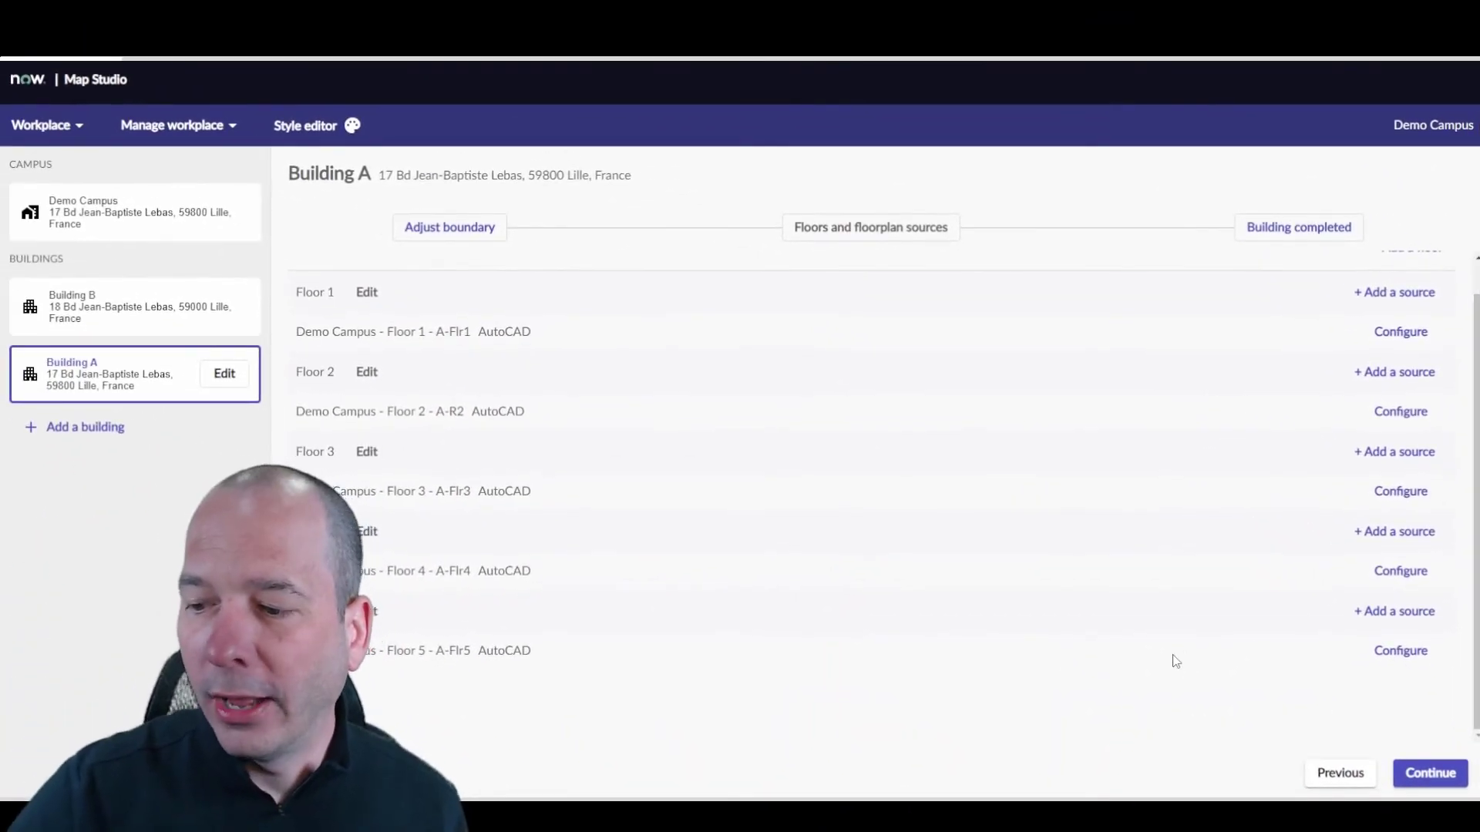
drag(1305, 245, 1466, 700)
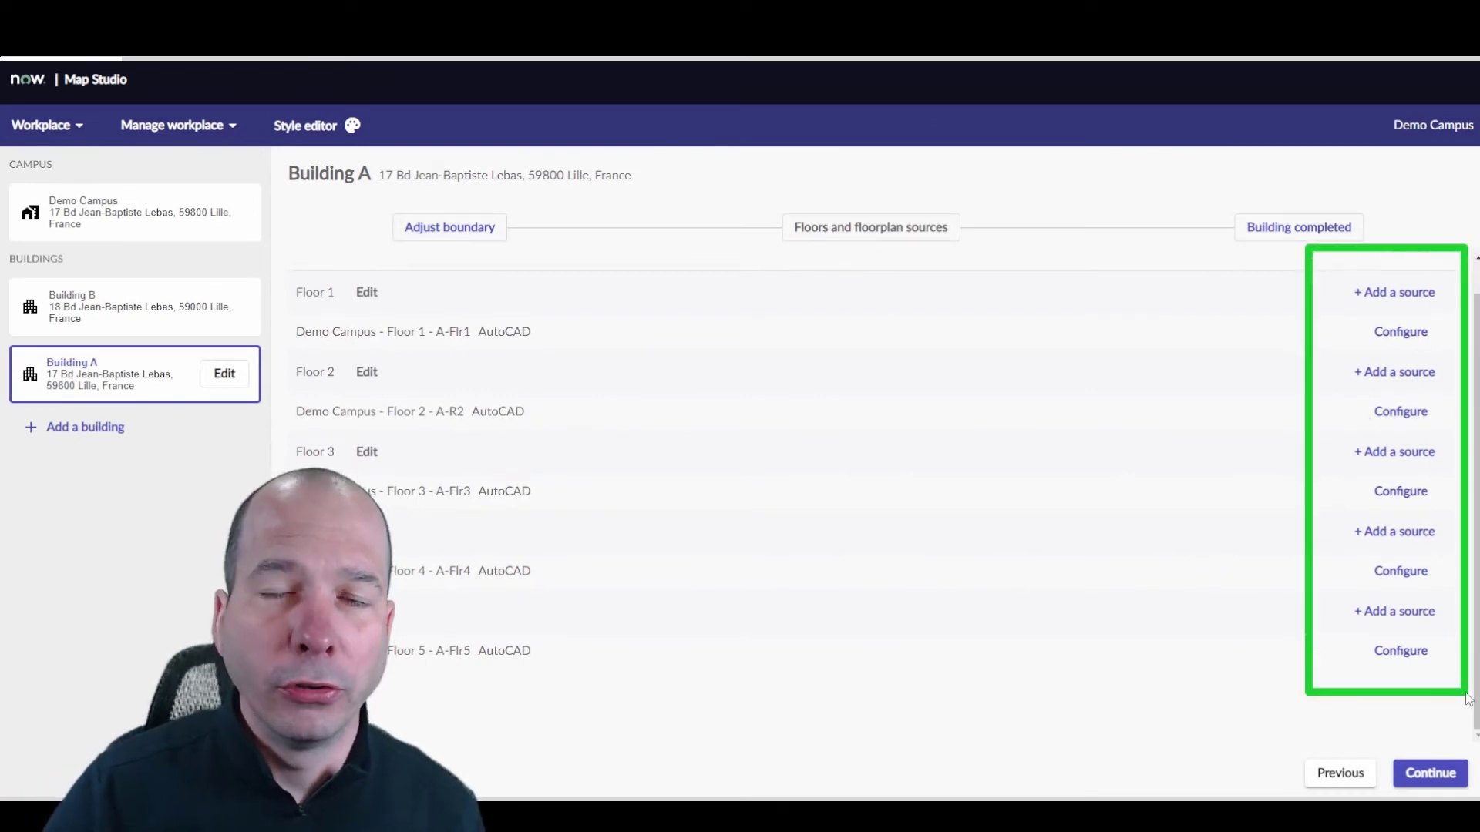
key(Escape)
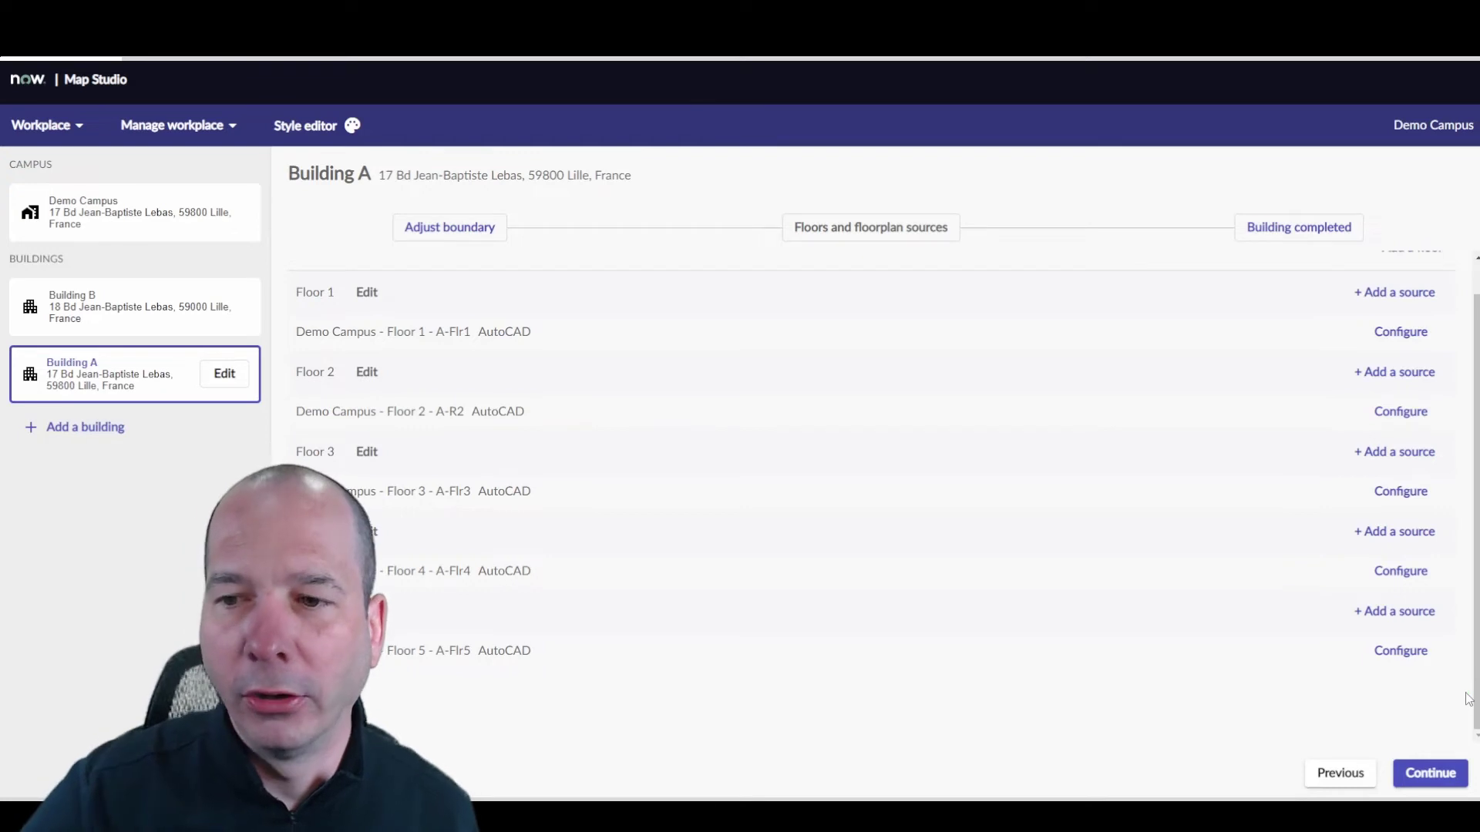
click(1401, 652)
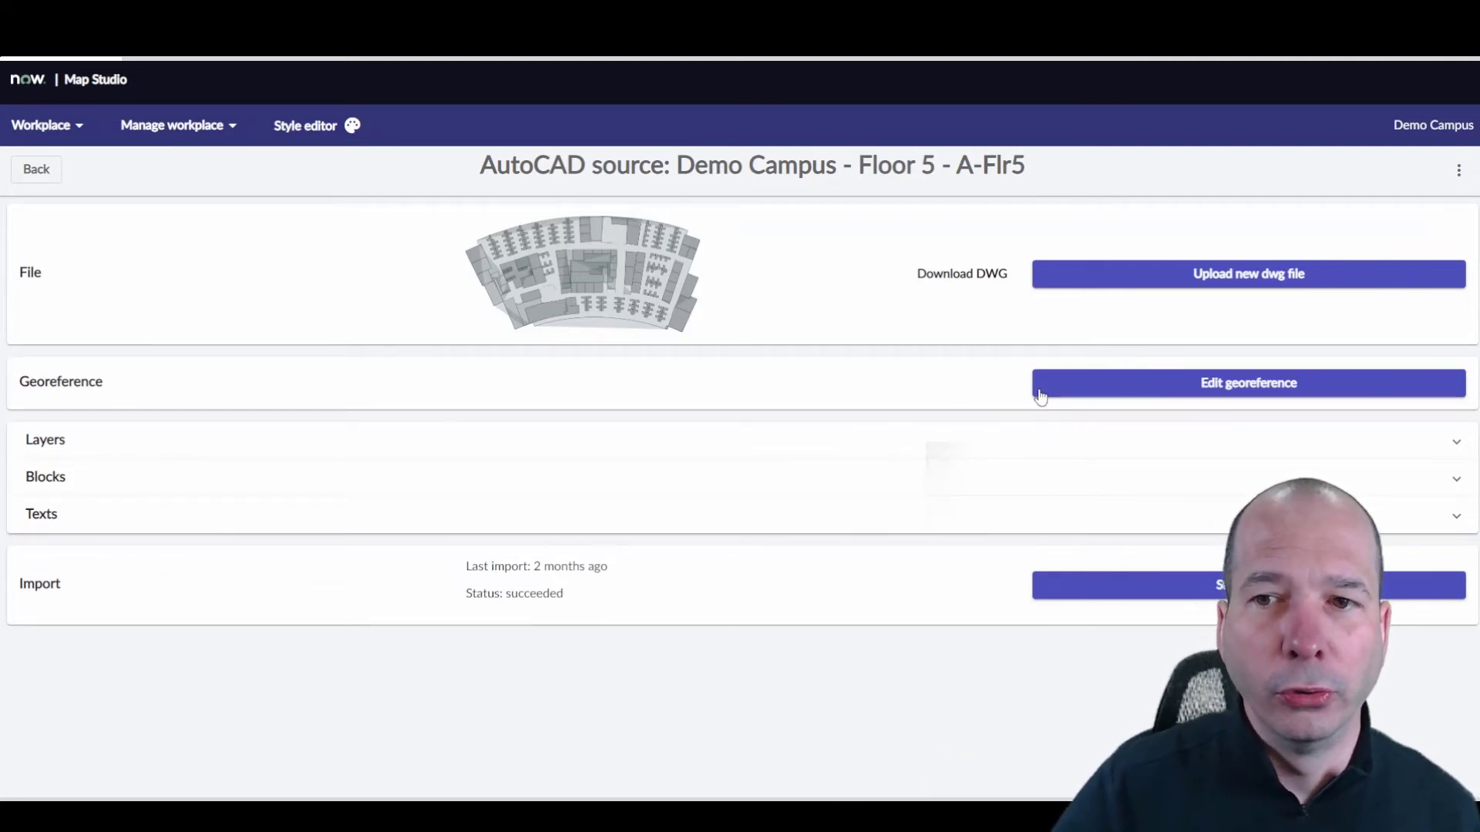
click(1112, 391)
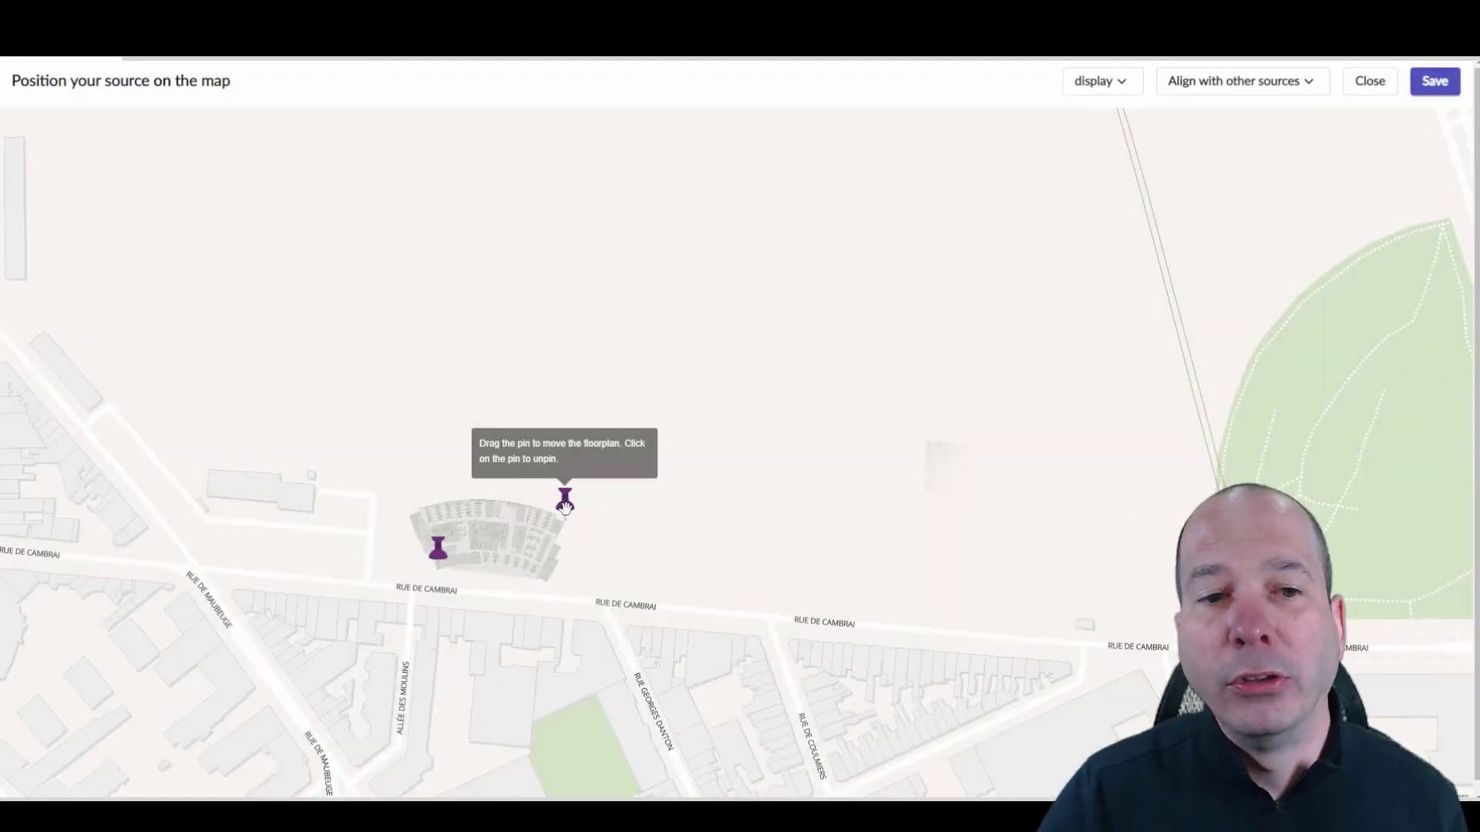
drag(565, 501, 499, 516)
click(1369, 82)
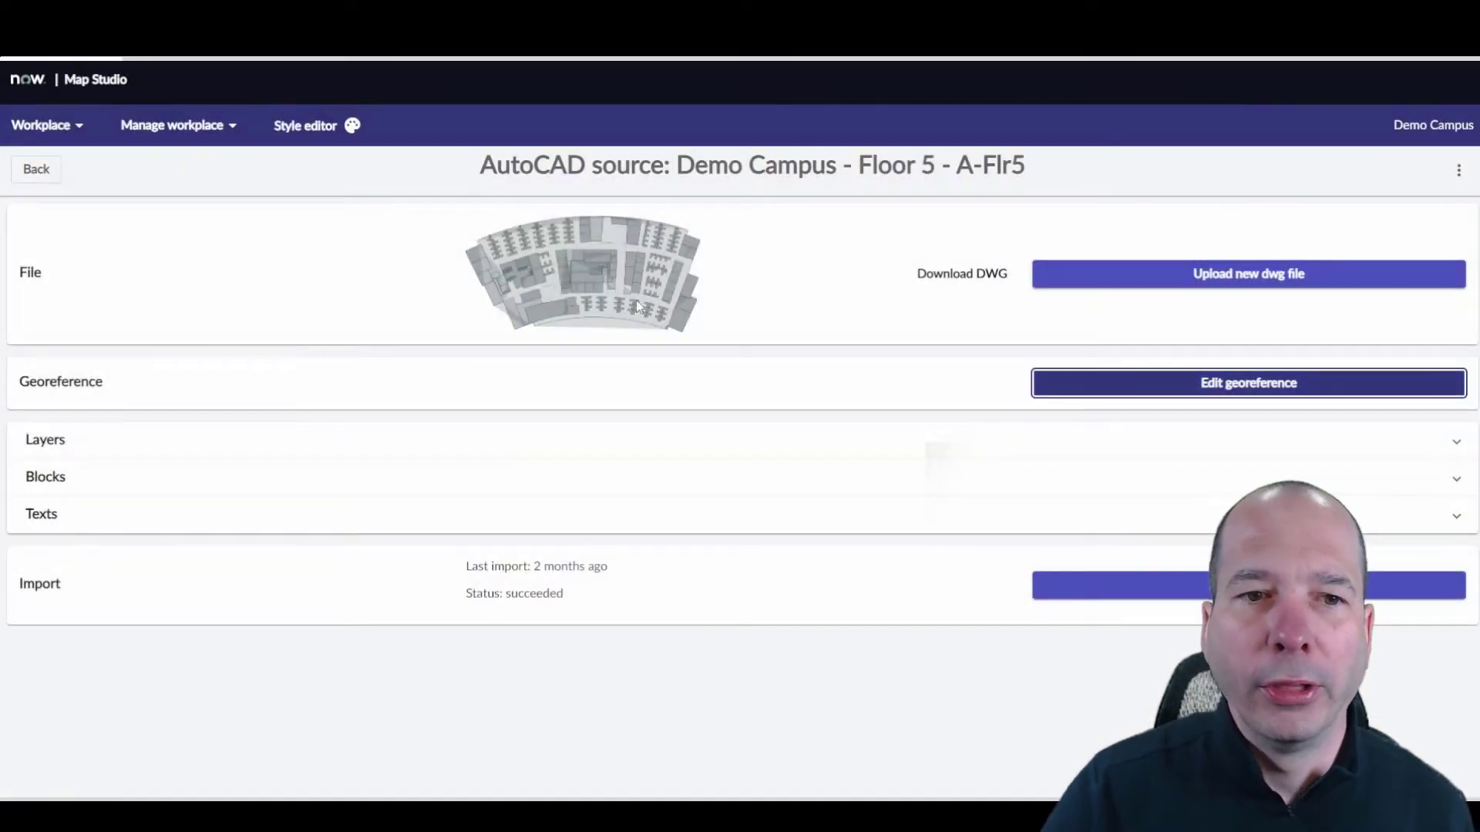
click(638, 446)
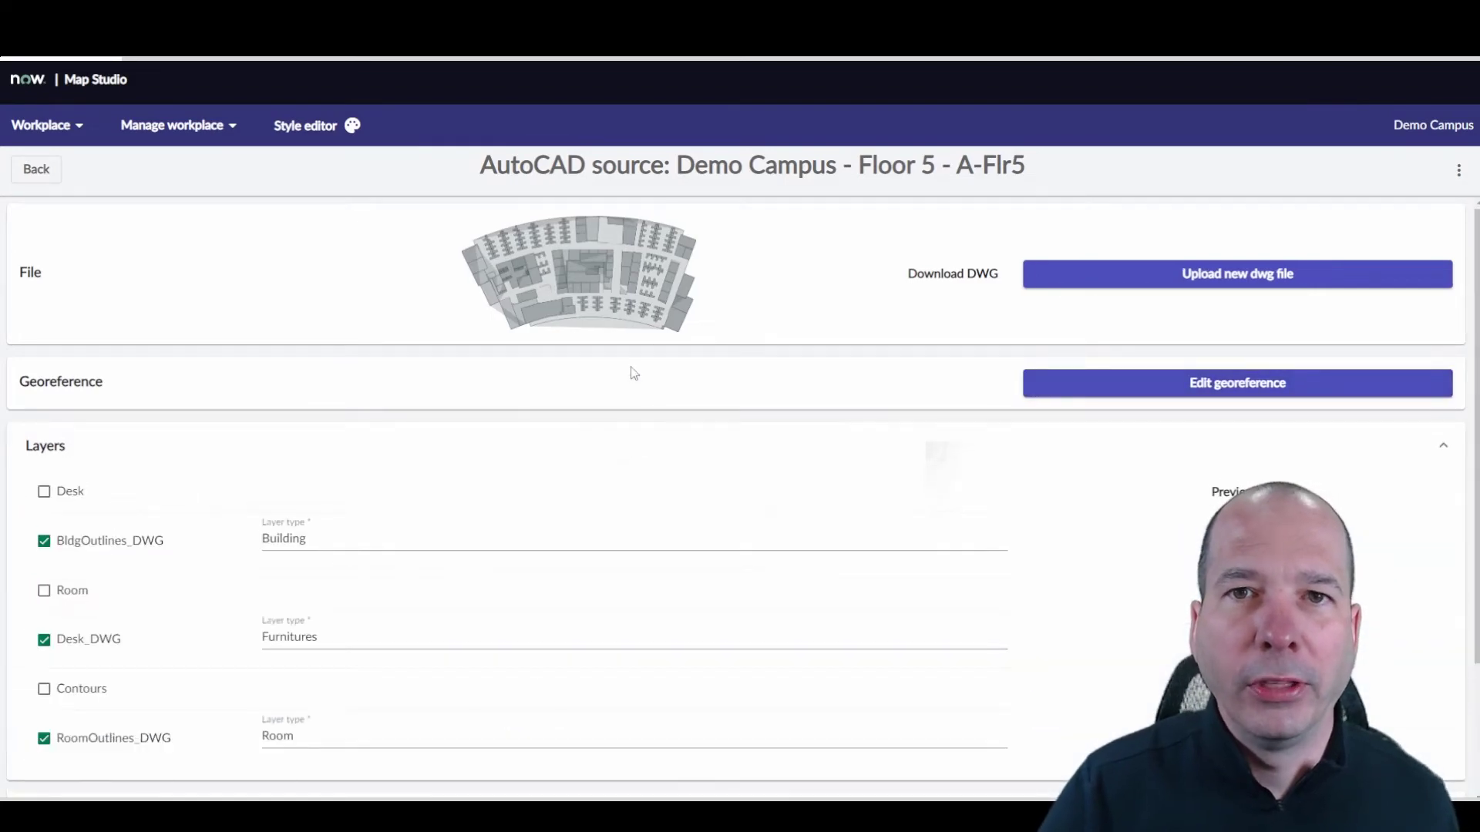
scroll(631, 373, down, 2)
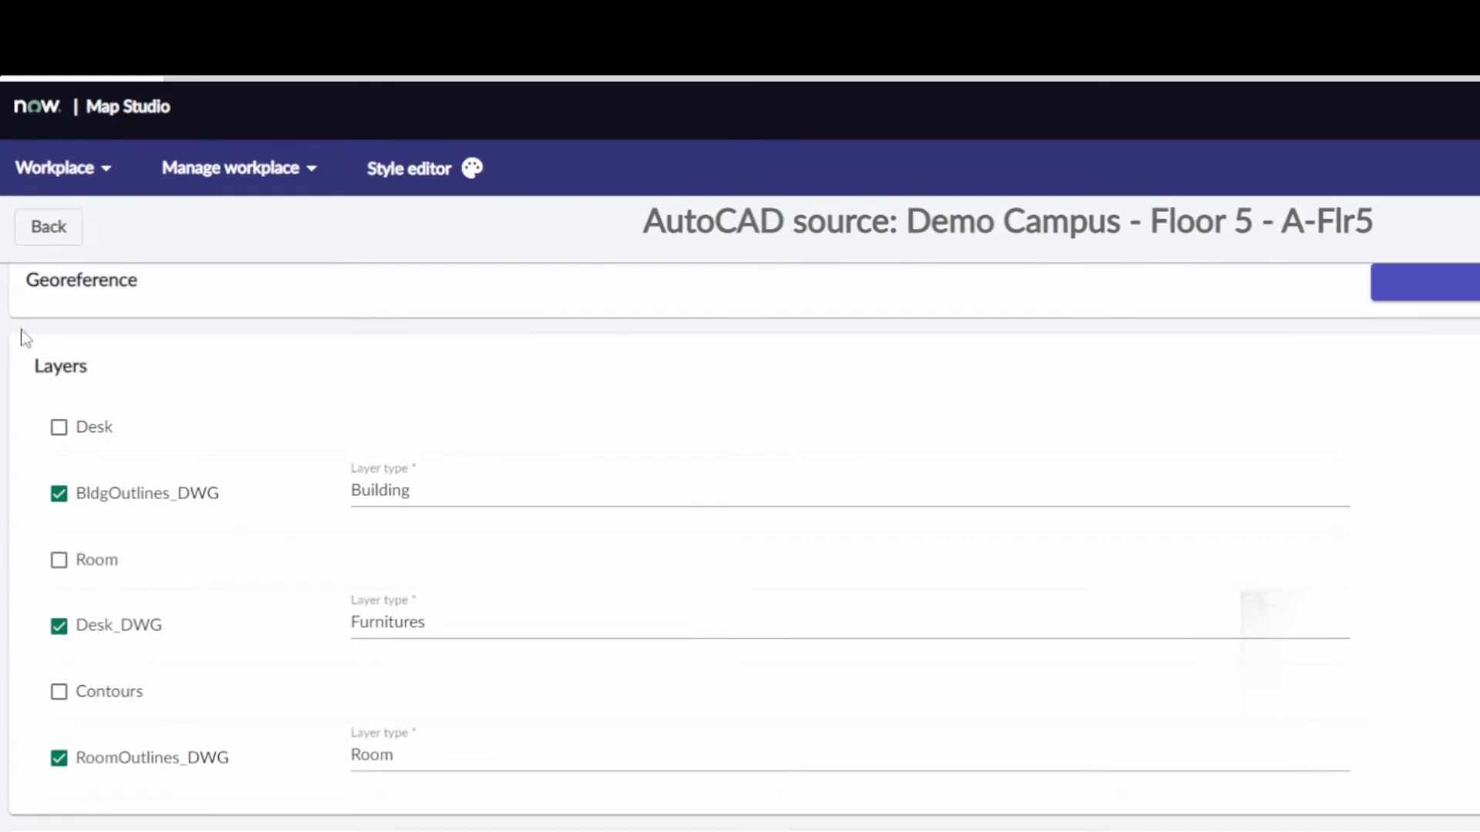
mouse_move(22, 331)
mouse_down()
mouse_move(239, 767)
mouse_move(507, 810)
mouse_up()
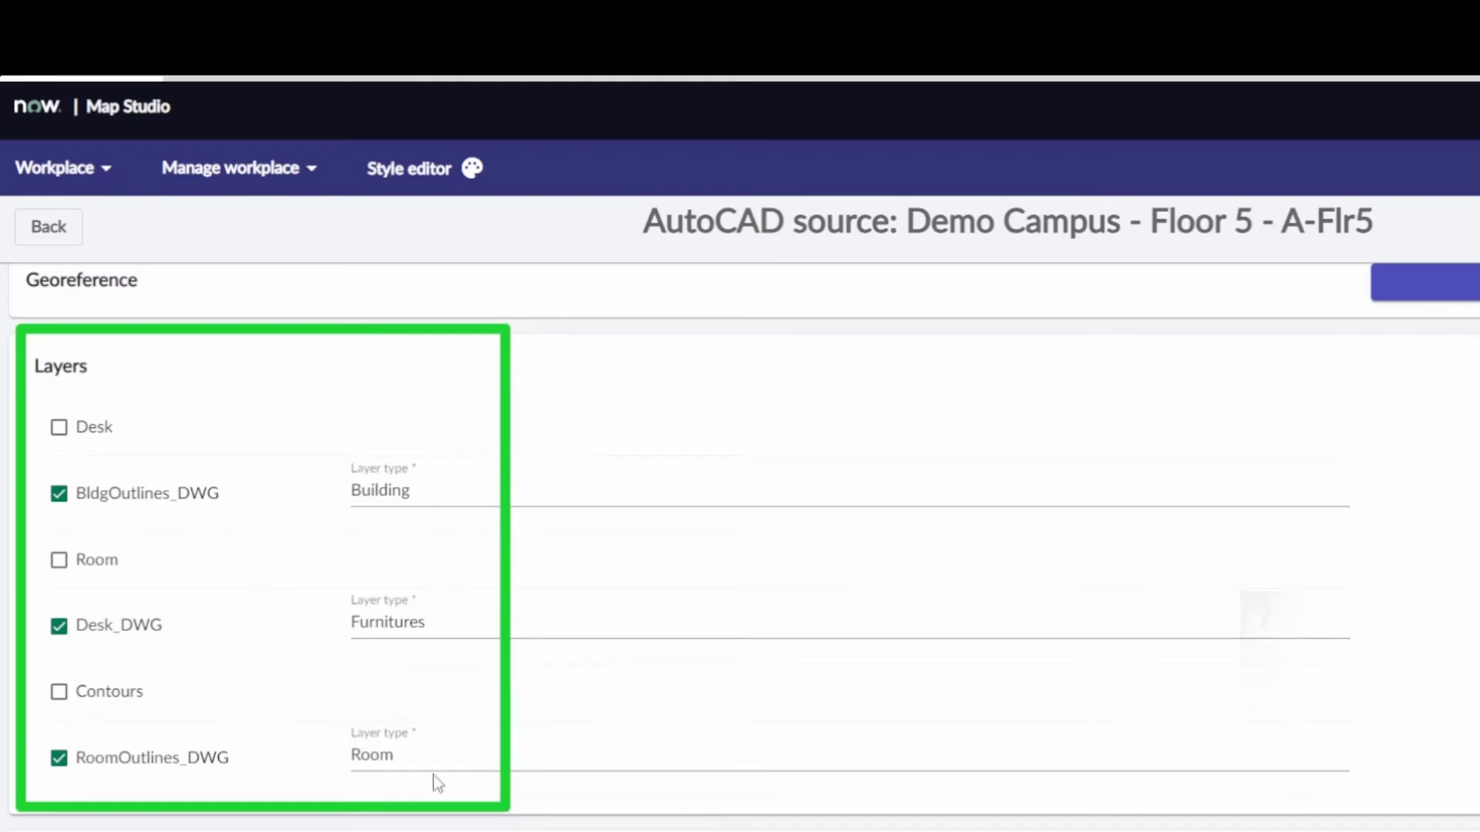
click(871, 494)
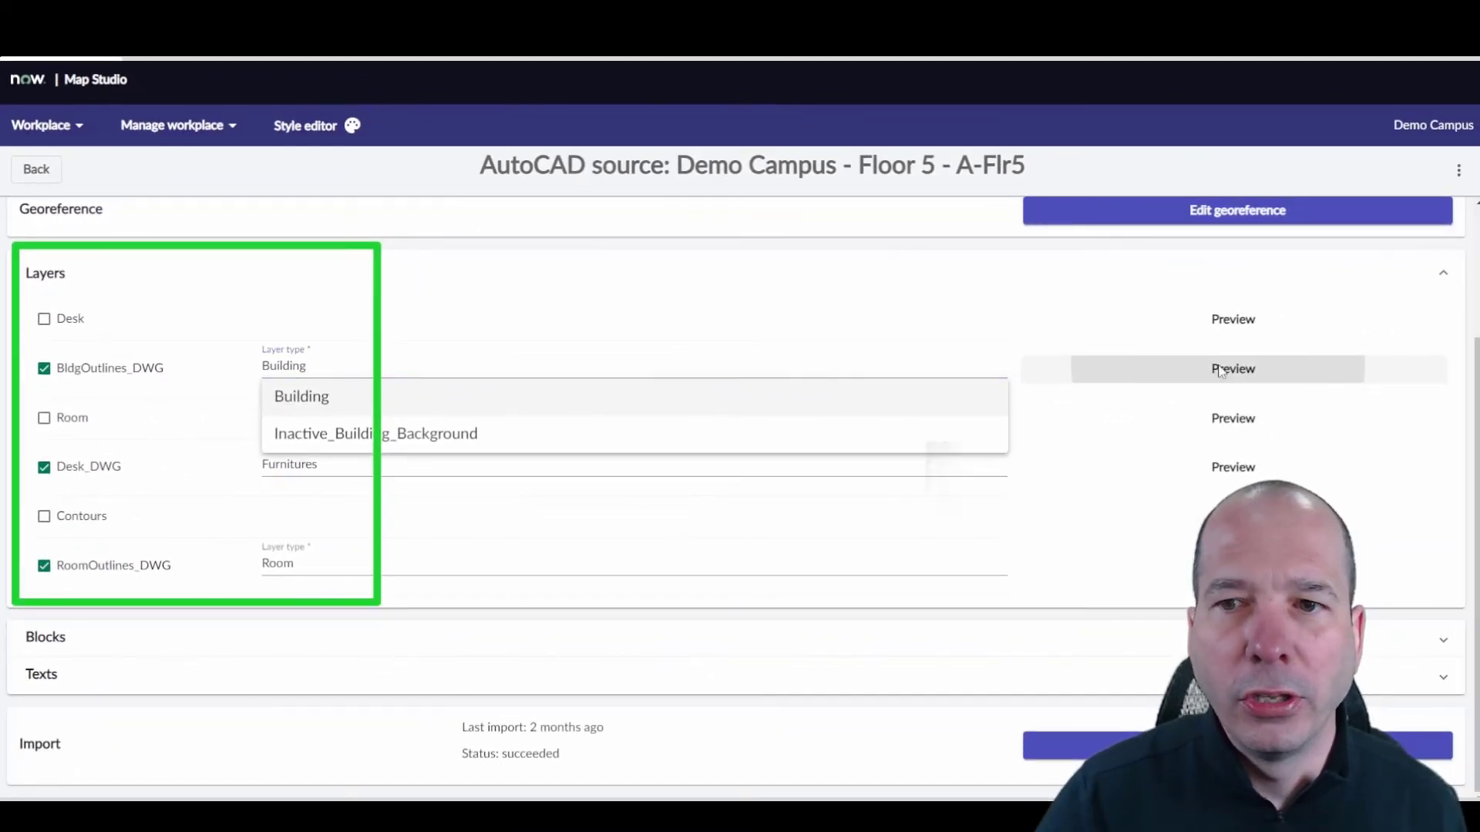
click(1126, 376)
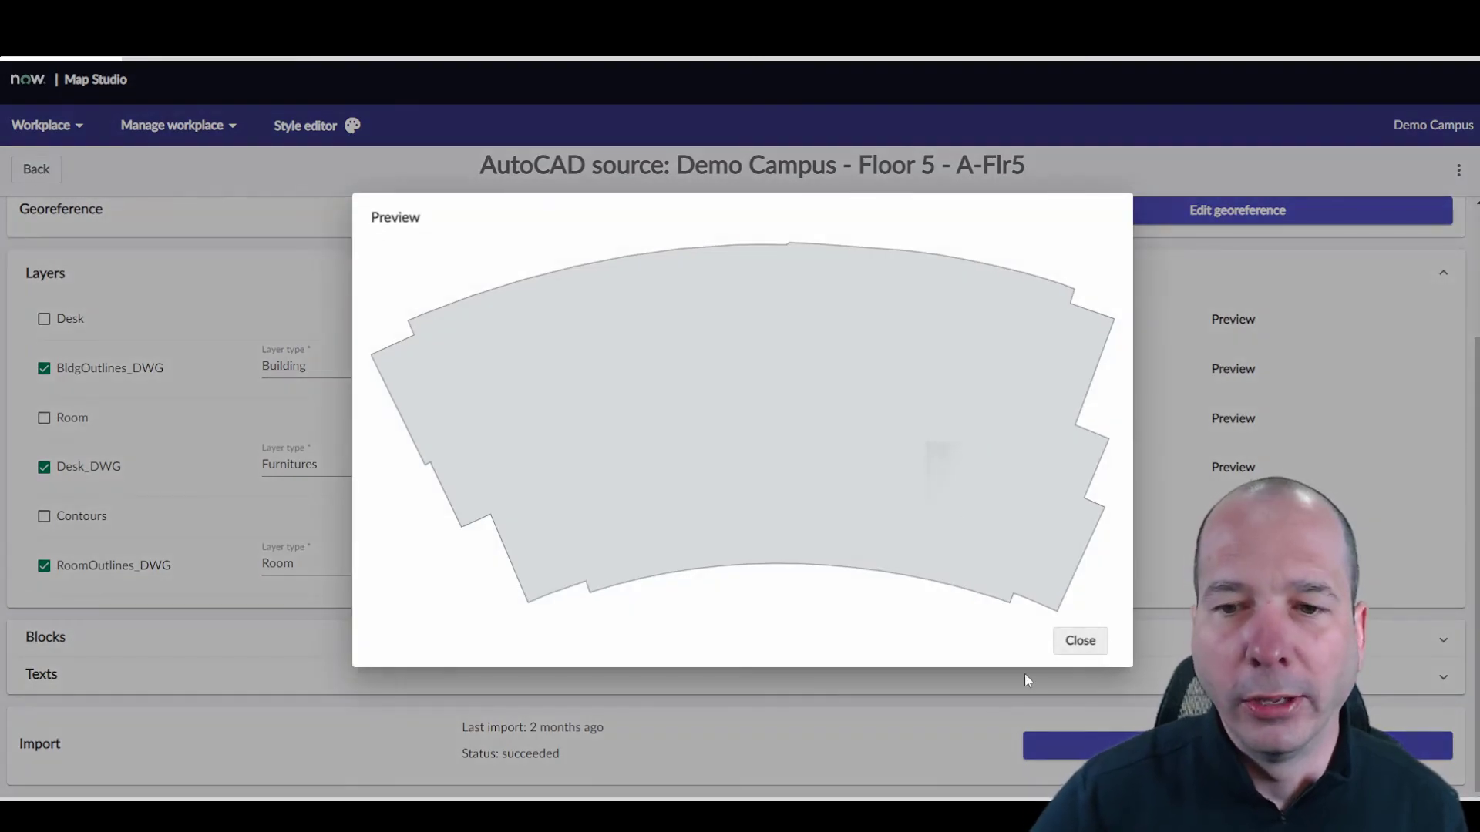
click(1079, 641)
click(1233, 467)
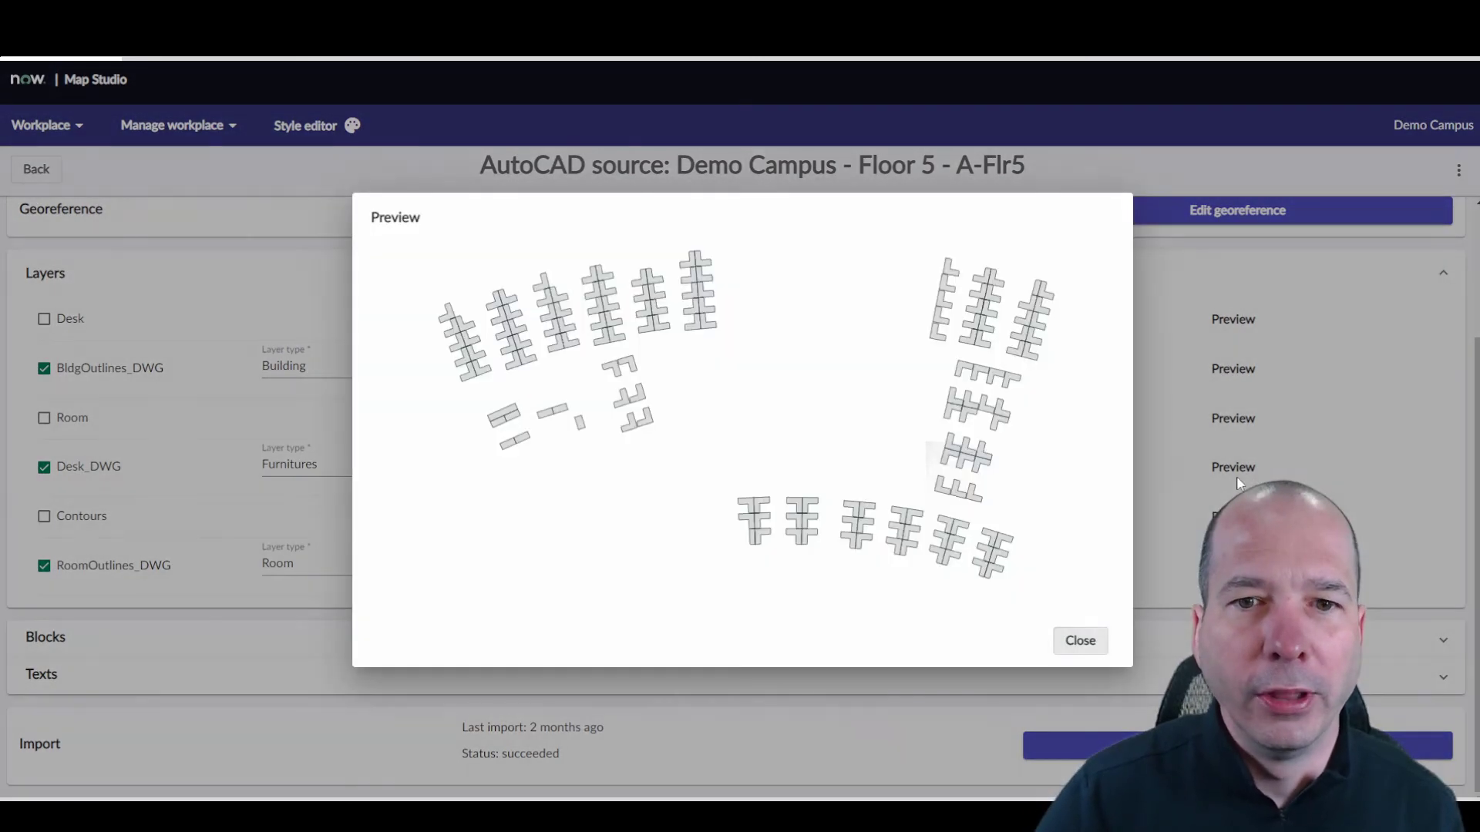
click(1082, 640)
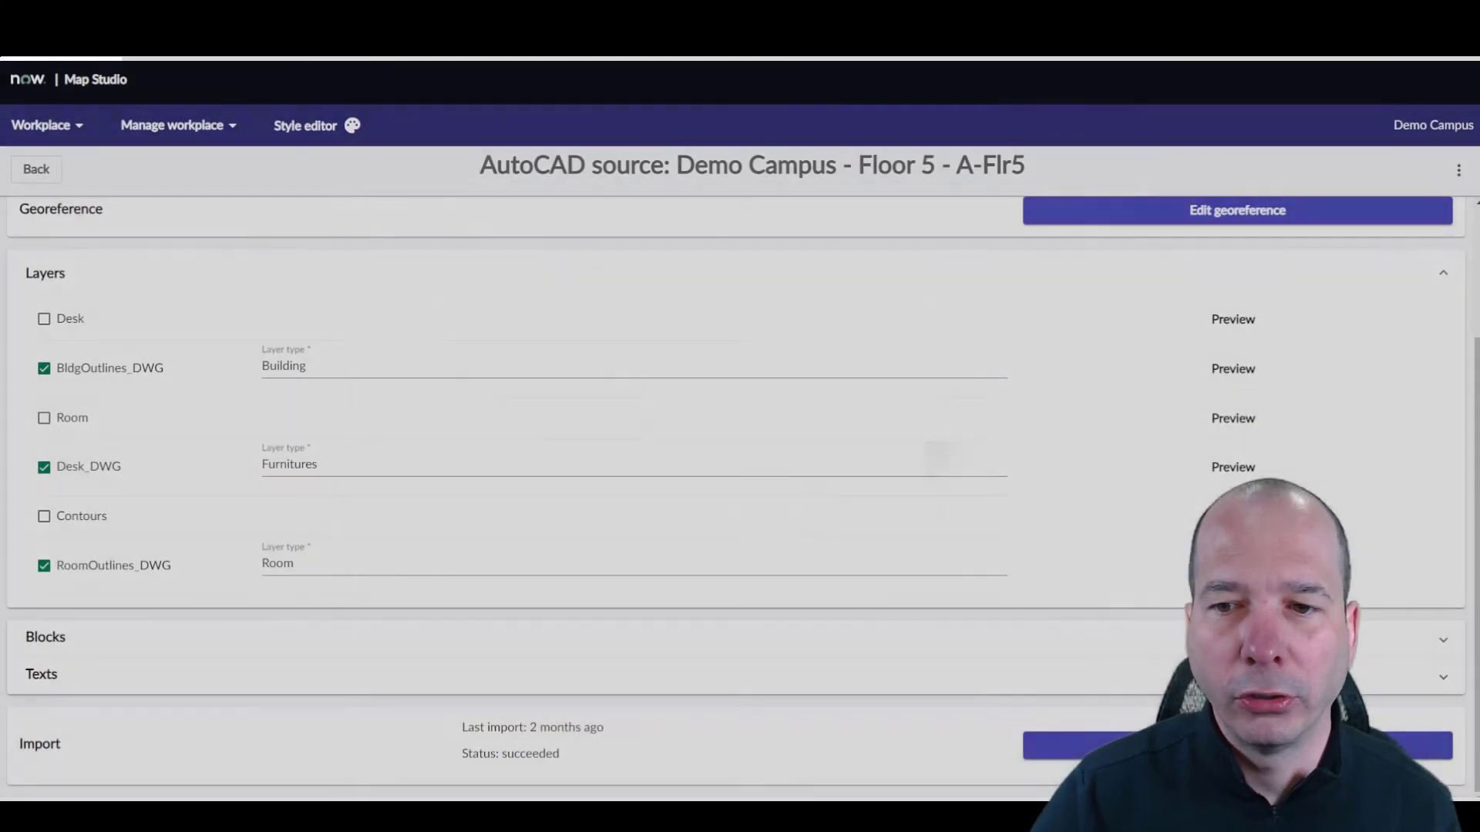
click(1233, 417)
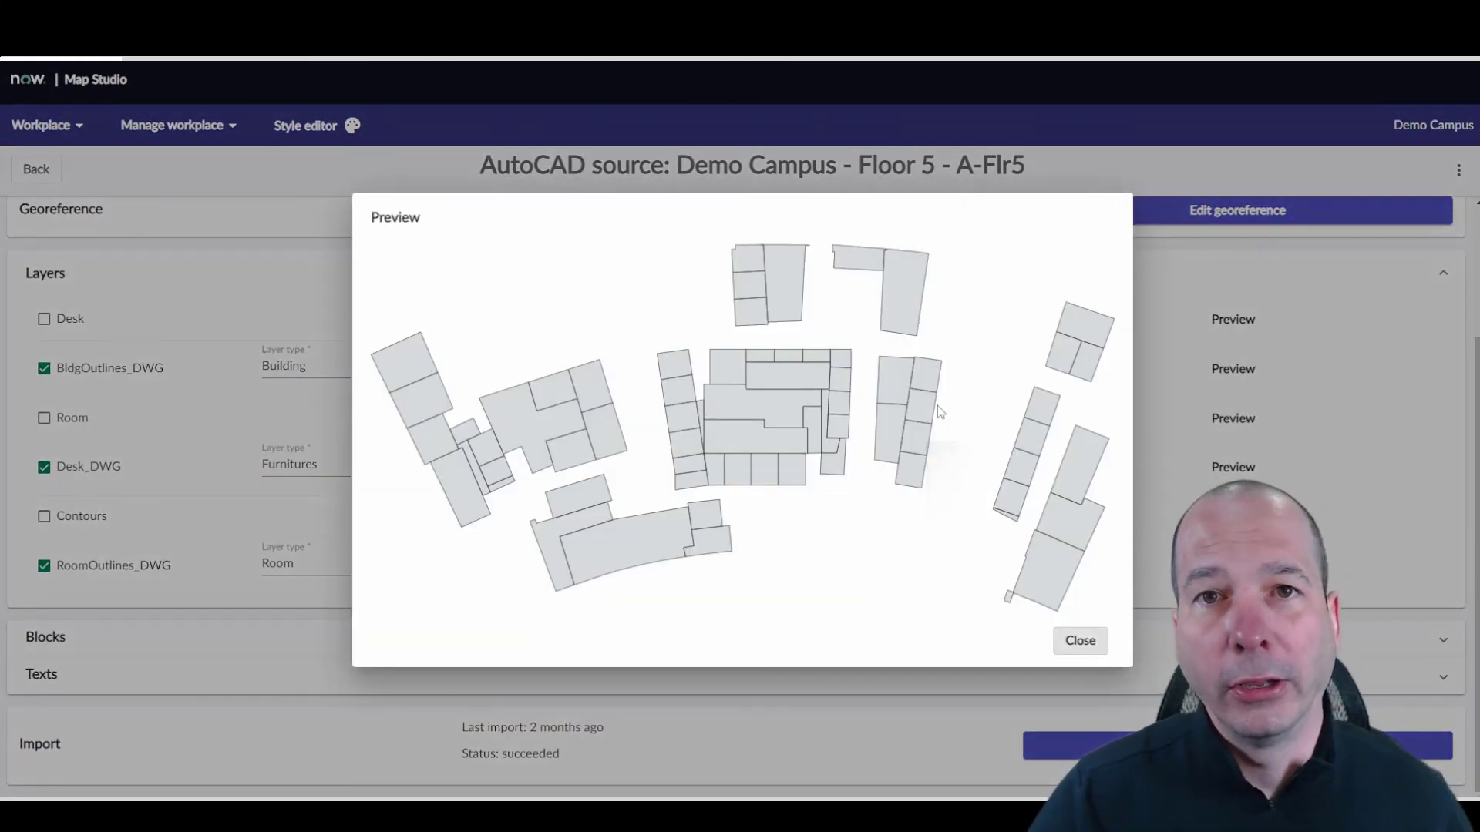
click(1076, 640)
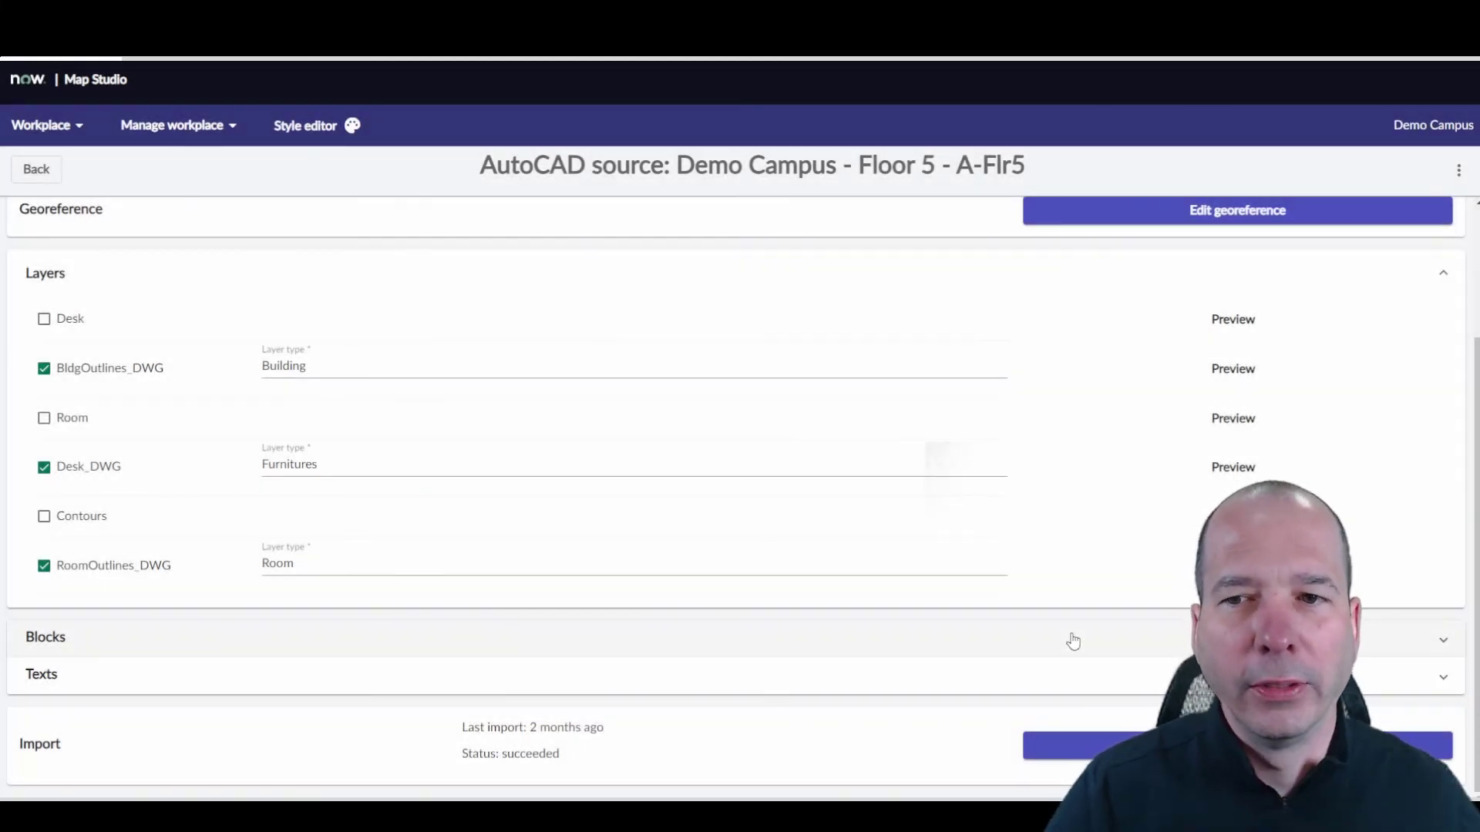
Expand the Floor 5 block mappings and show the variables for the POI name template {{autocad_entity_handle}}-{{Name}}.
click(1442, 272)
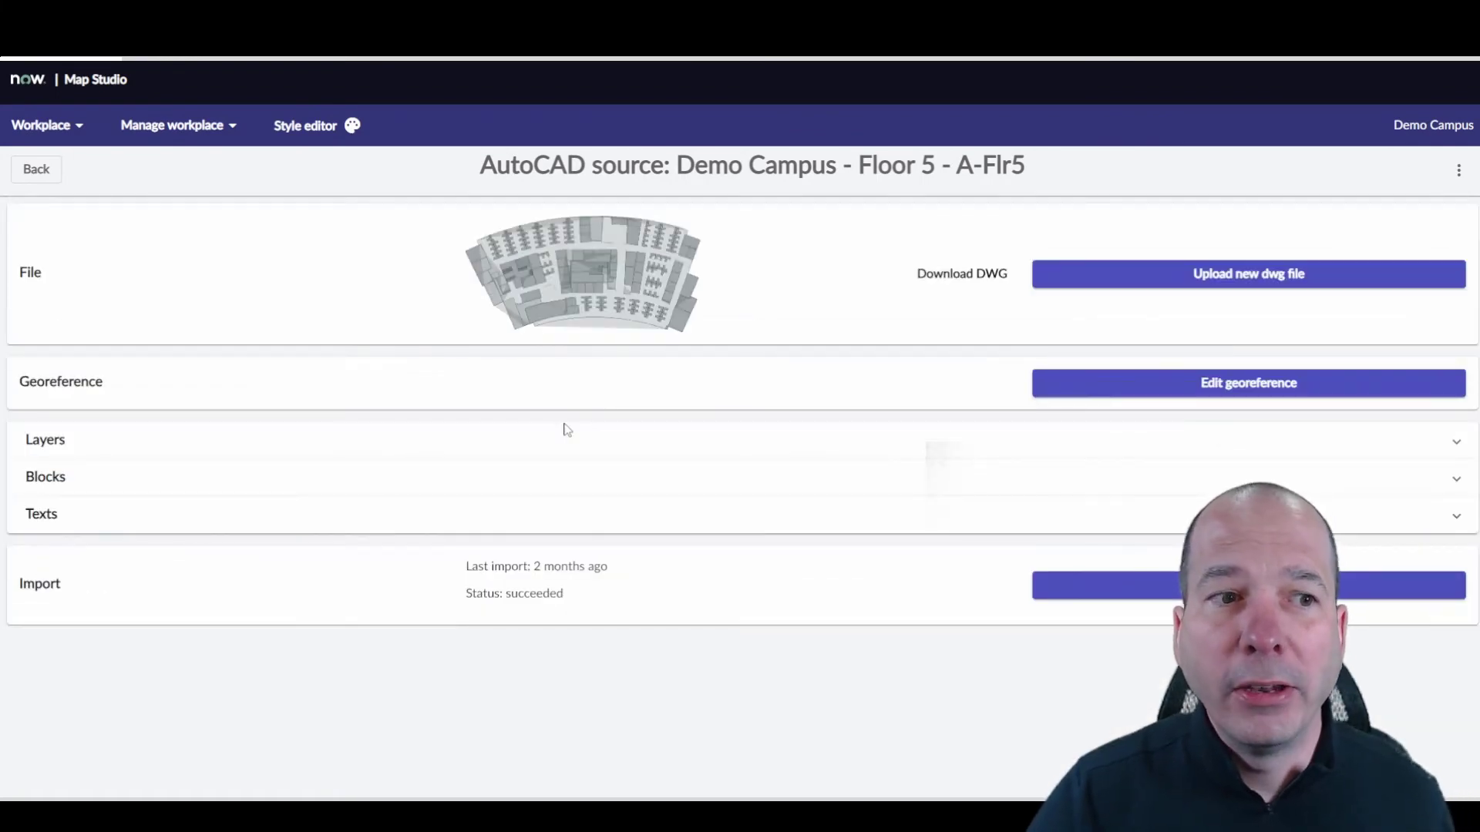
click(519, 490)
scroll(545, 432, down, 2)
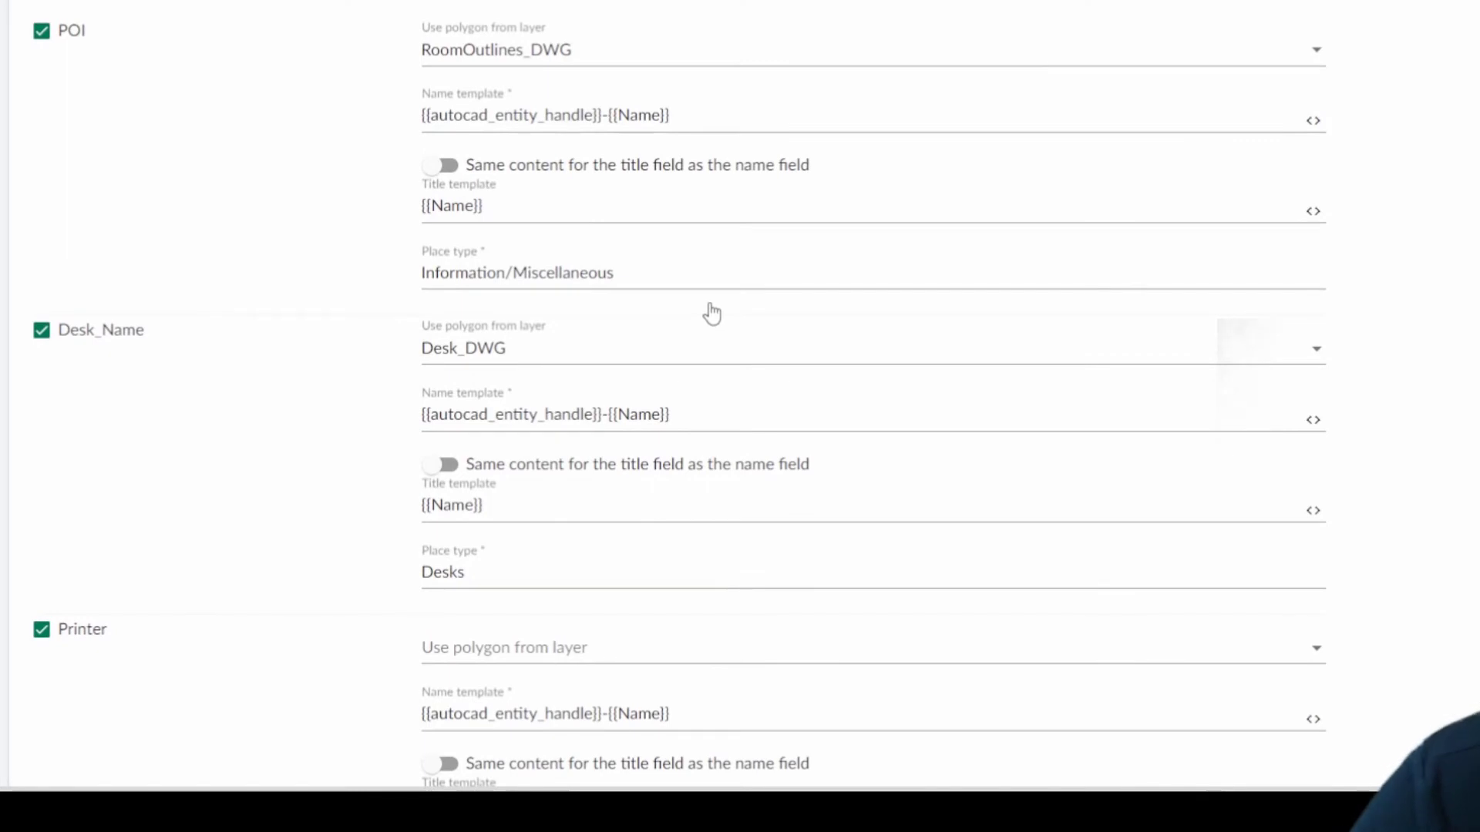
drag(370, 6, 851, 393)
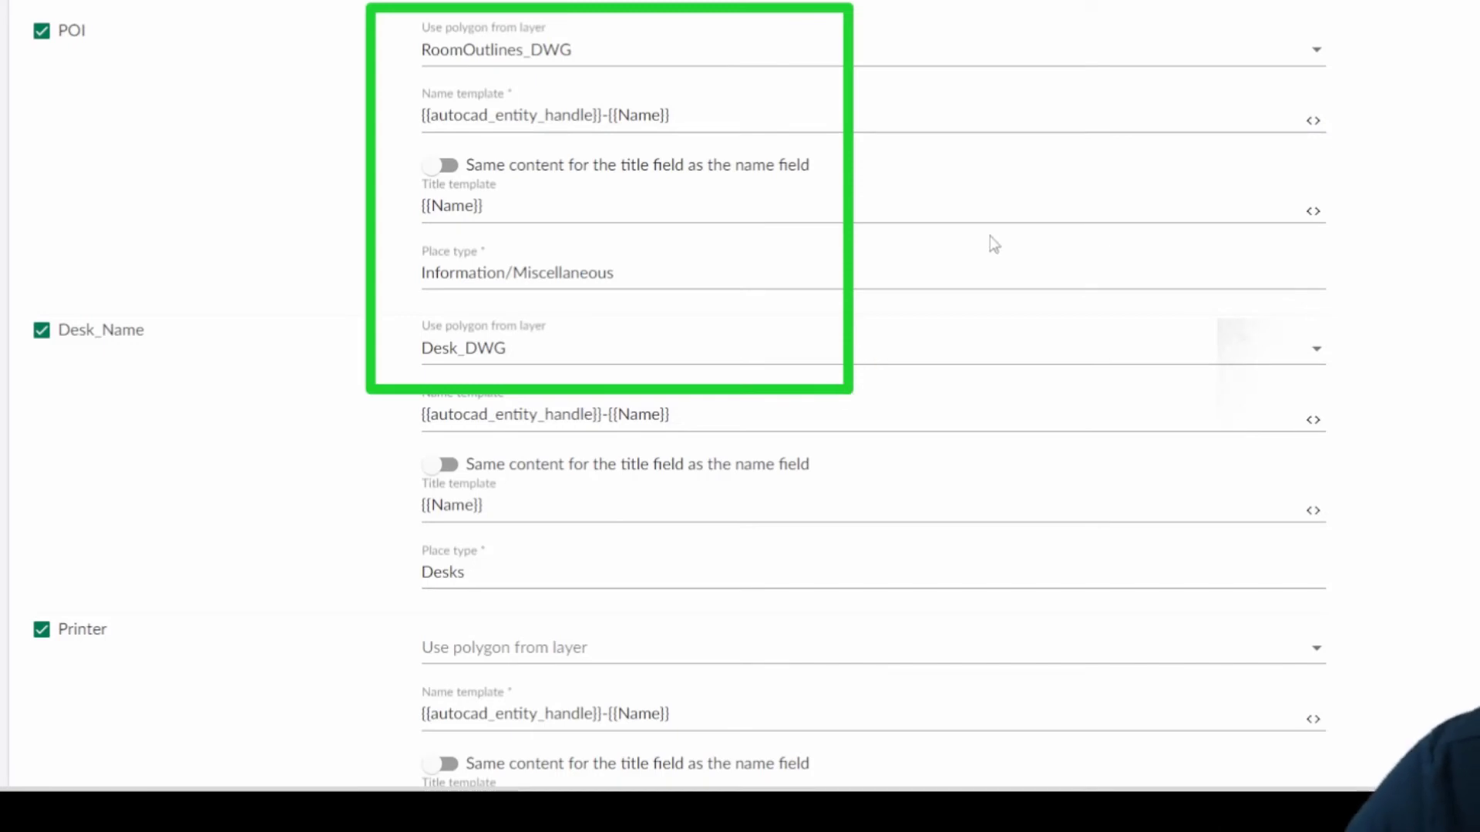
click(1313, 121)
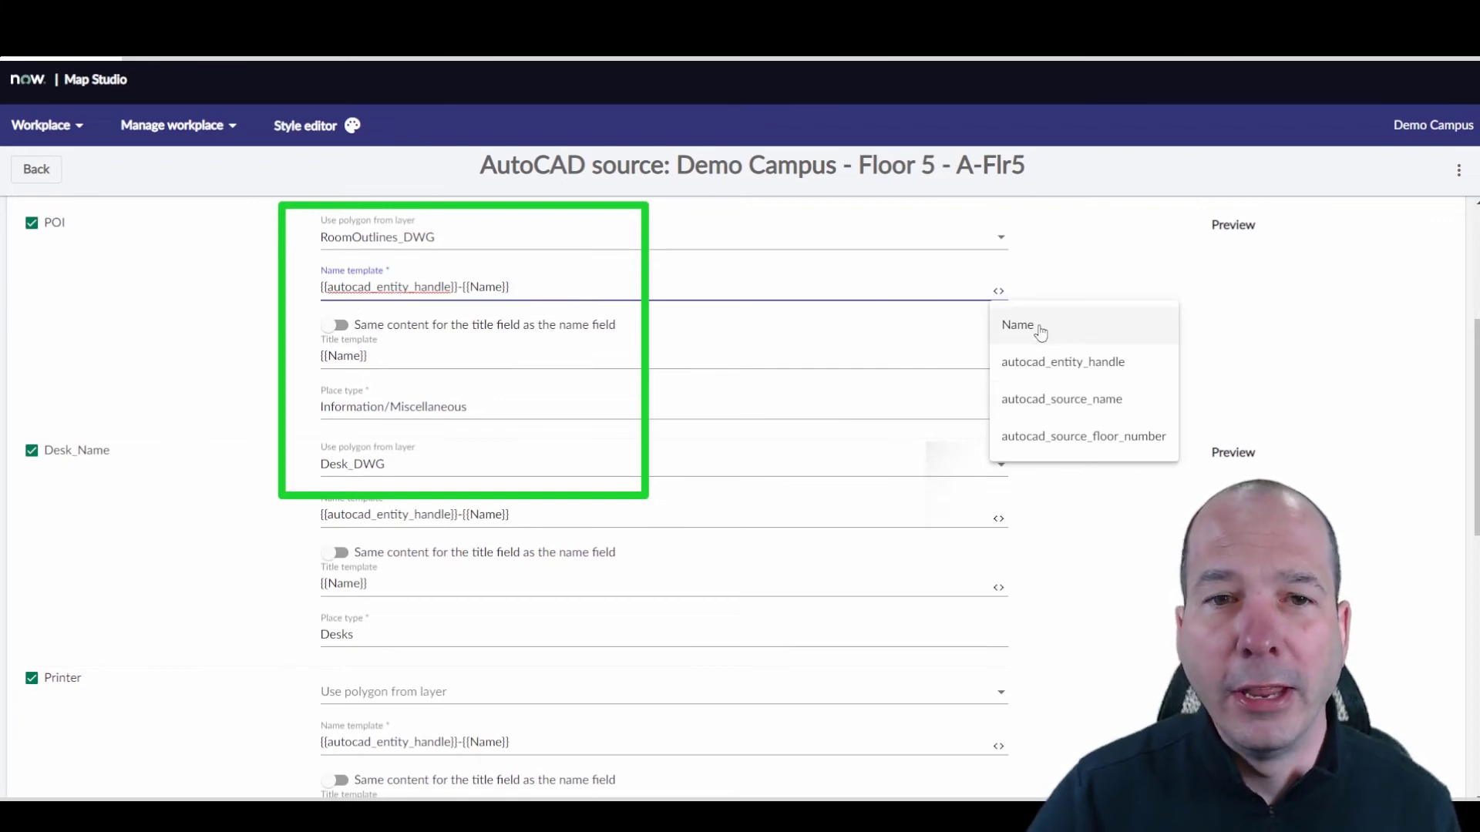
drag(510, 287, 321, 298)
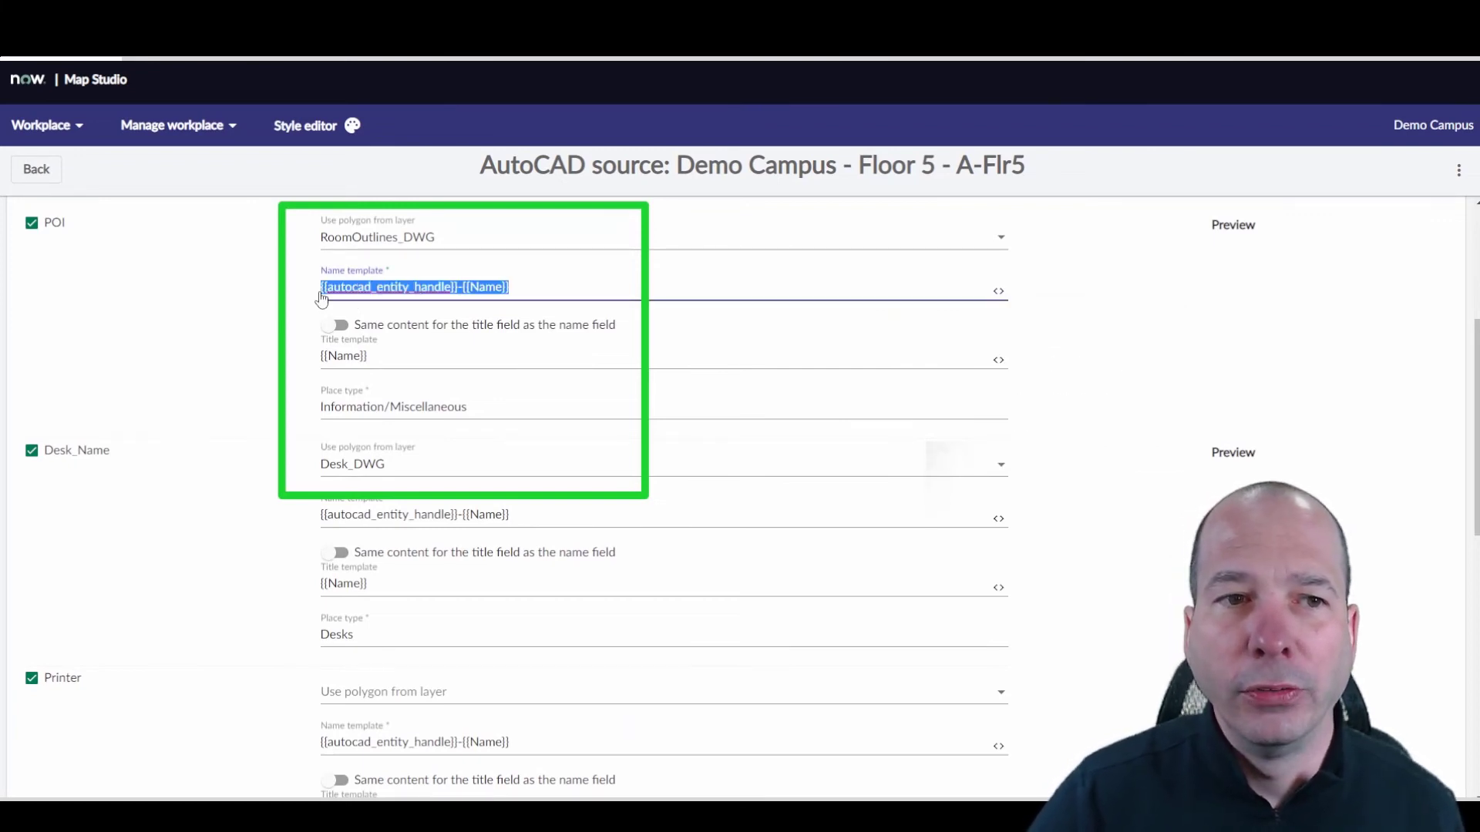